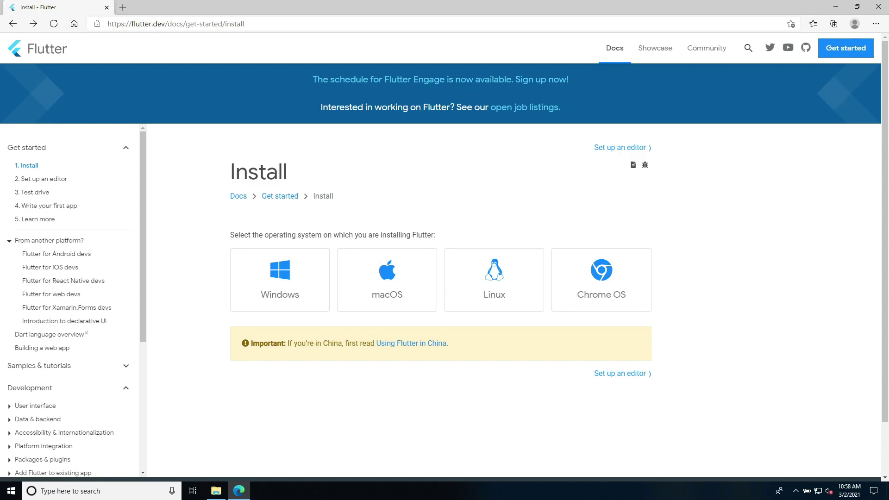
# Step: Open the Windows install instructions, follow the Git for Windows link, and download the 64-bit Git for Windows Setup
pyautogui.click(292, 282)
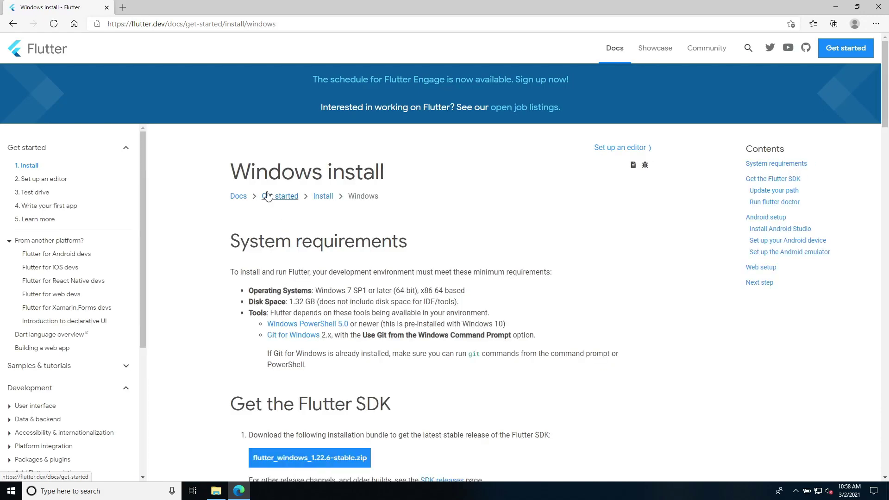
pyautogui.scroll(-1, 216, 226)
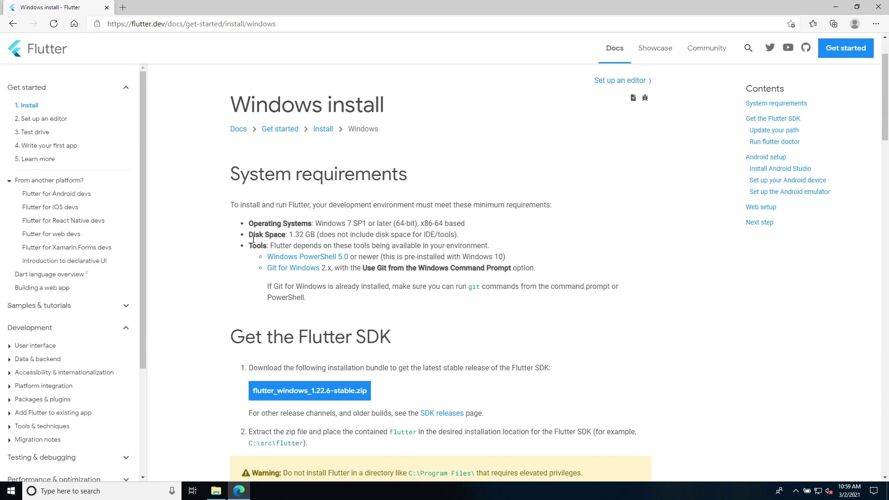
pyautogui.keyDown('ctrl'); pyautogui.click(285, 270); pyautogui.keyUp('ctrl')
pyautogui.click(163, 10)
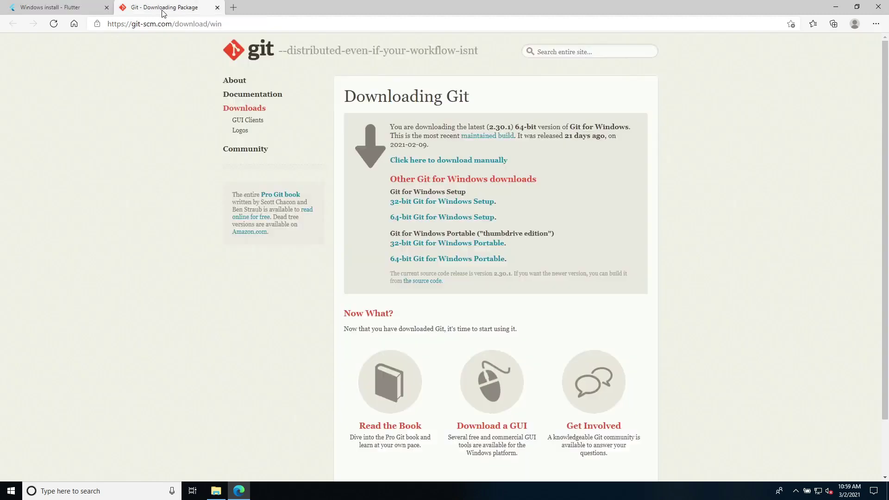
pyautogui.scroll(-2, 193, 143)
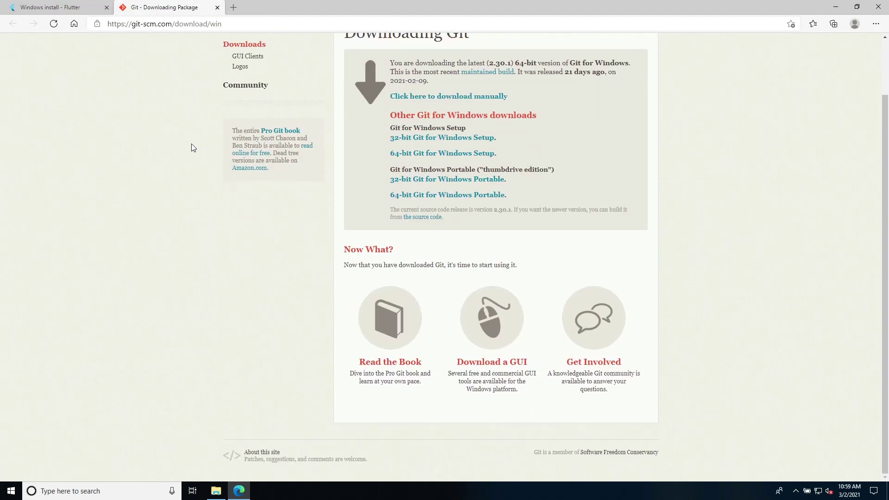
pyautogui.click(415, 158)
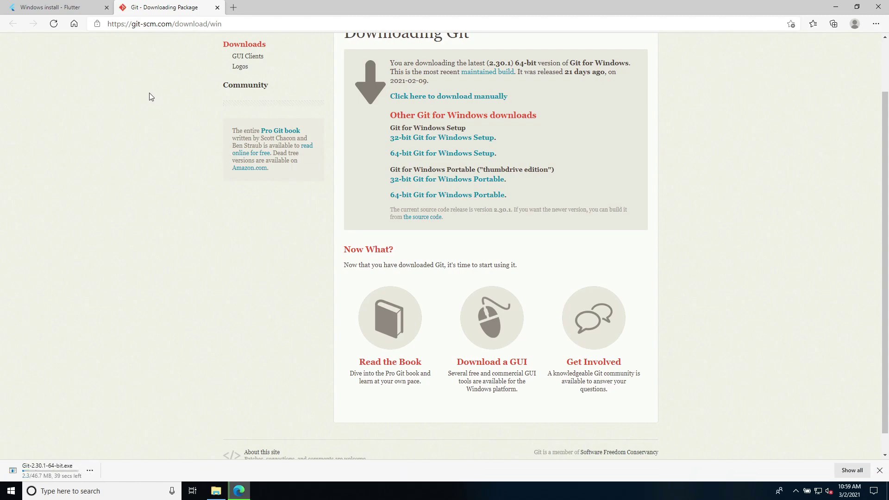
# Step: Return to the Flutter Windows install page and copy the git clone command for the stable branch
pyautogui.click(84, 7)
pyautogui.scroll(-2, 281, 211)
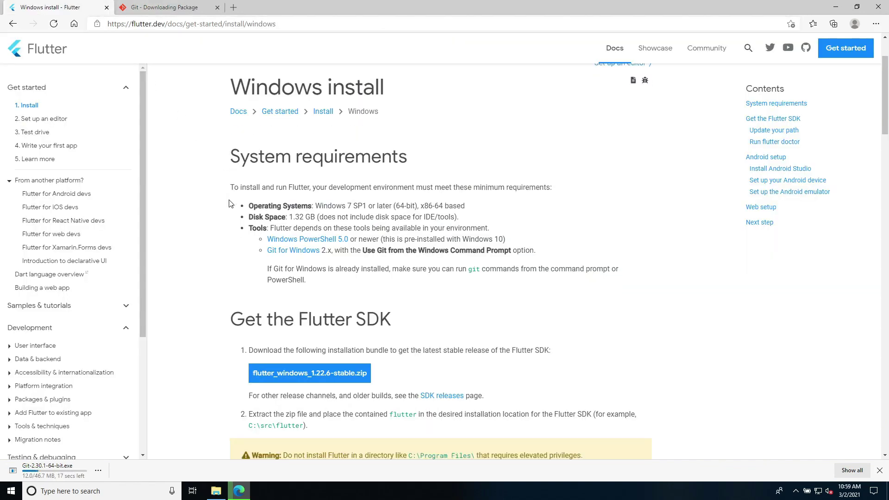
pyautogui.scroll(-4, 277, 209)
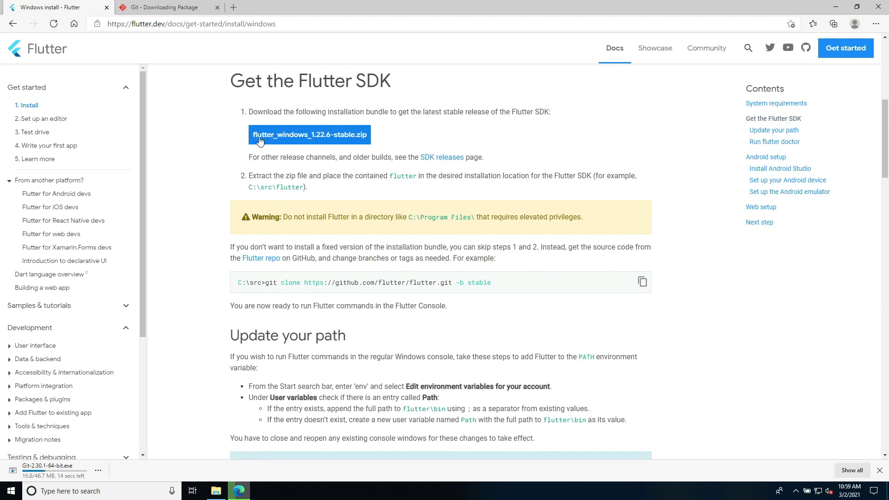
pyautogui.scroll(-2, 240, 179)
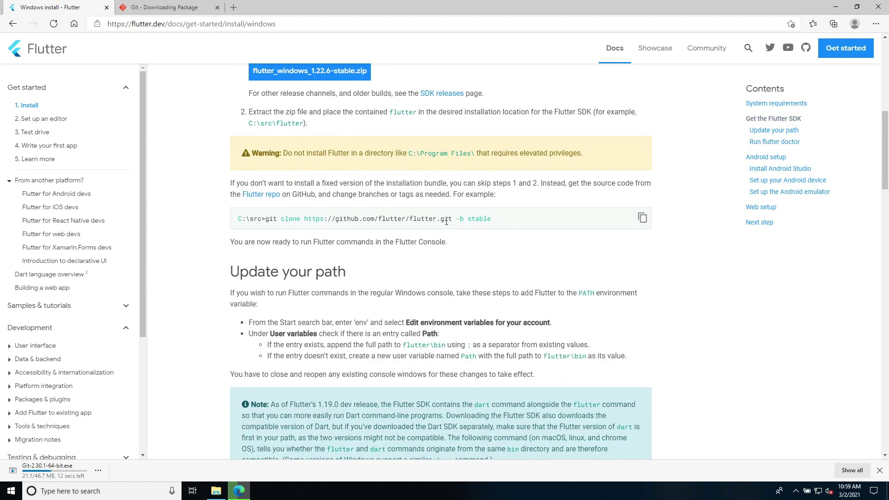
pyautogui.click(642, 218)
# Step: Search Windows for PowerShell and open Windows PowerShell
pyautogui.press('super')
pyautogui.write('powe')
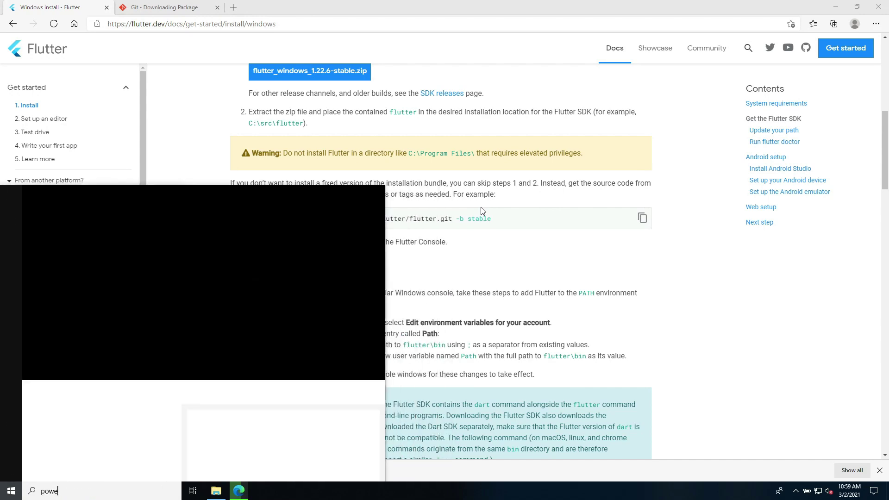
pyautogui.write('rche')
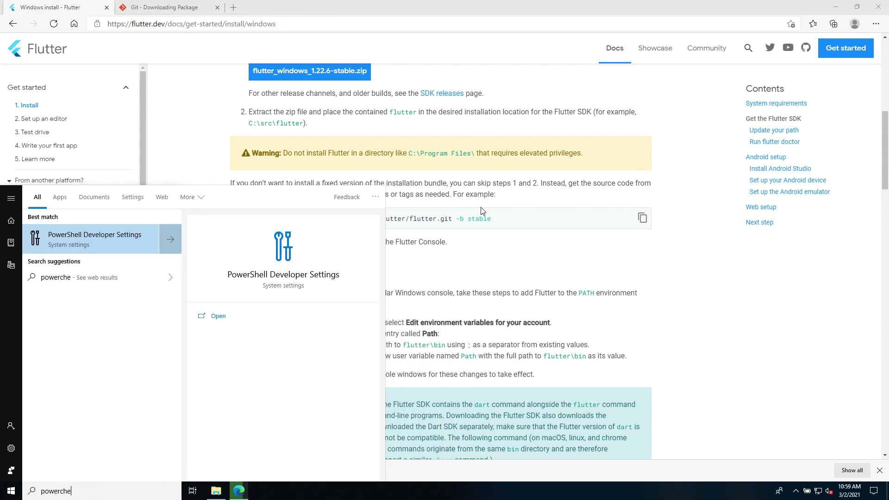
pyautogui.write('l')
pyautogui.press('BackSpace')
pyautogui.press('BackSpace')
pyautogui.press('BackSpace')
pyautogui.press('BackSpace')
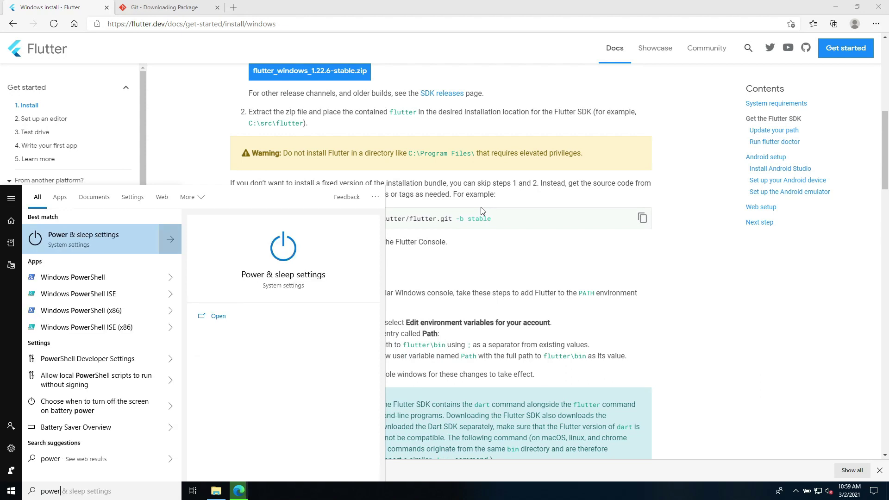
pyautogui.press('Down')
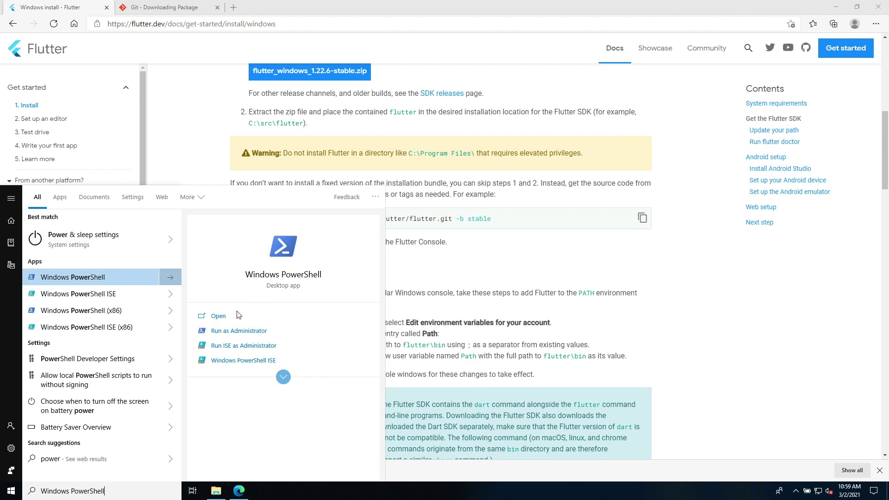
pyautogui.click(104, 277)
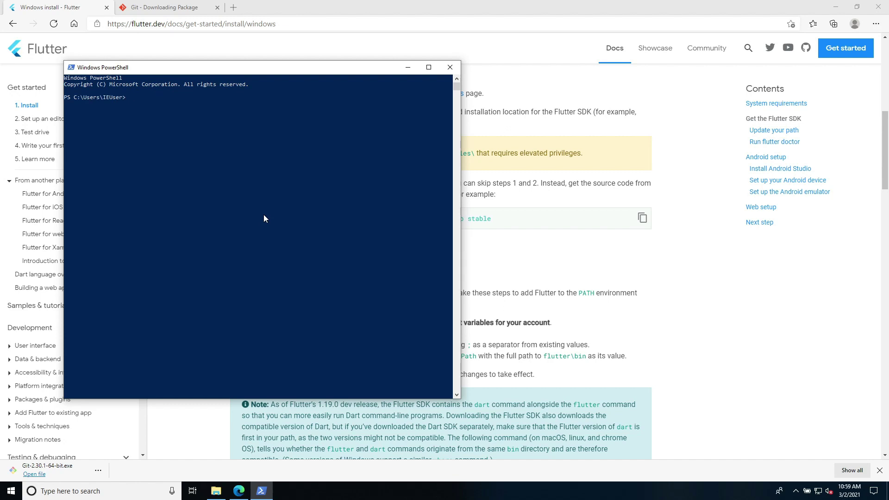
# Step: Try to clone the Flutter stable branch with the copied git clone command, and move the PowerShell window aside
pyautogui.hotkey('ctrl', 'v')
pyautogui.press('Return')
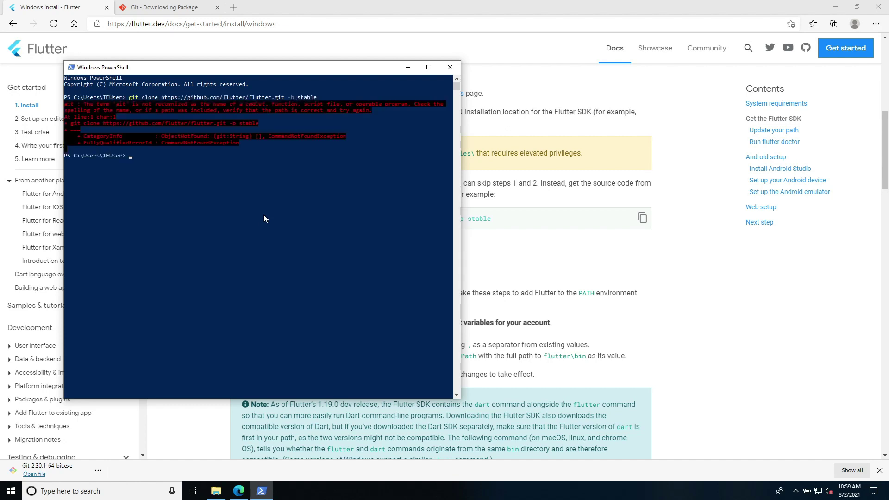
pyautogui.moveTo(292, 74); pyautogui.dragTo(377, 70)
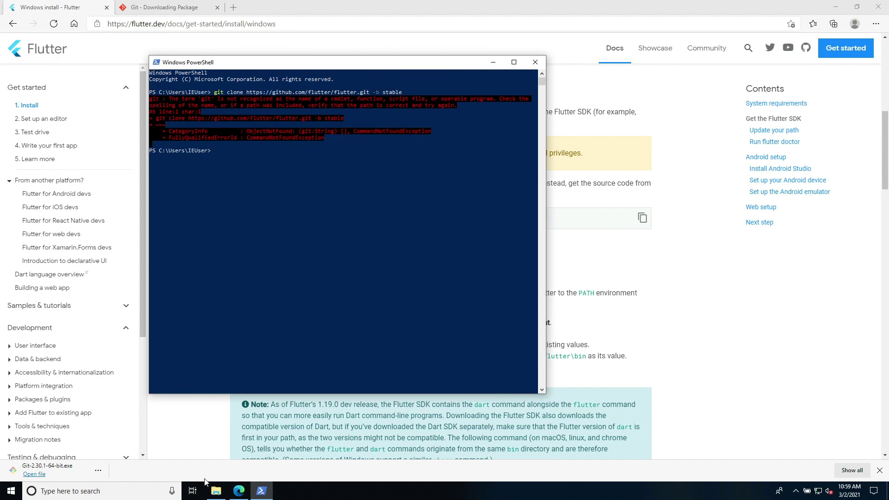
# Step: Run the downloaded Git 2.30.1 installer, allow it to make changes, and complete the setup wizard
pyautogui.click(66, 469)
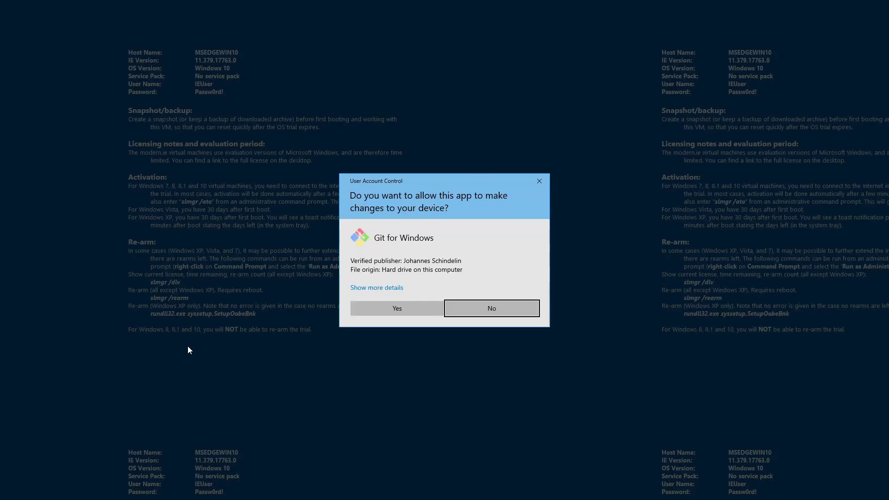
pyautogui.click(383, 308)
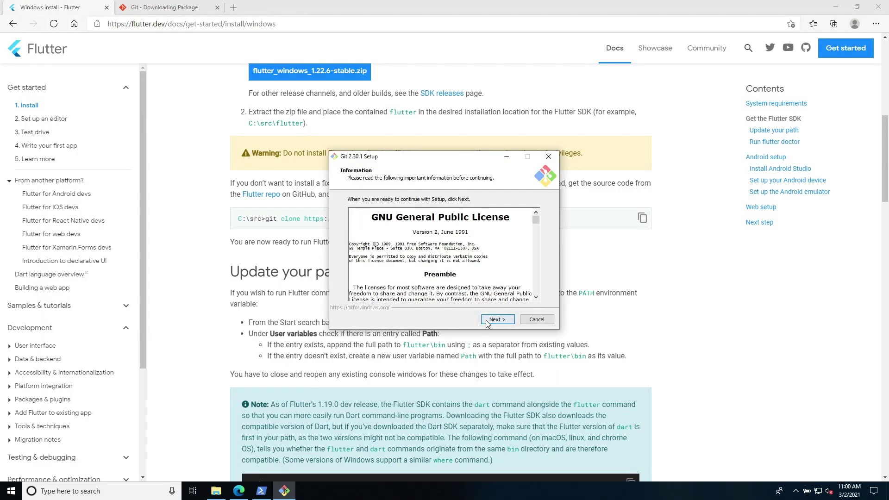
pyautogui.click(486, 321)
pyautogui.click(487, 321)
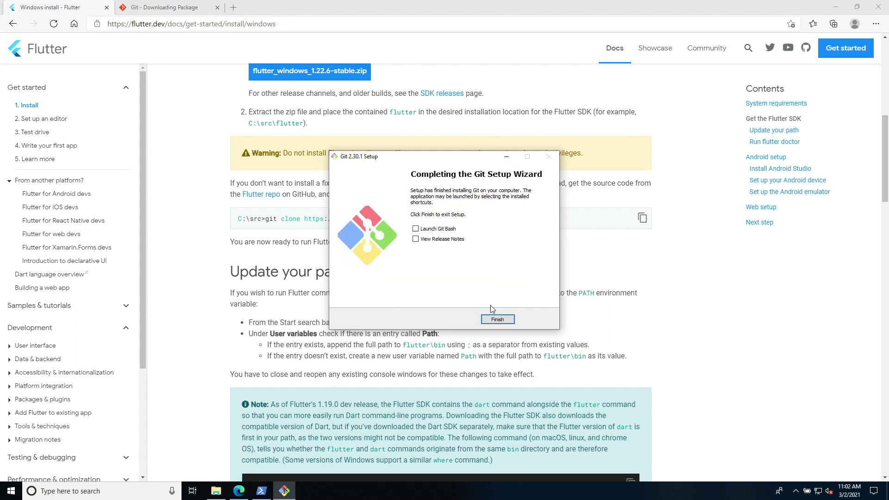
pyautogui.click(498, 319)
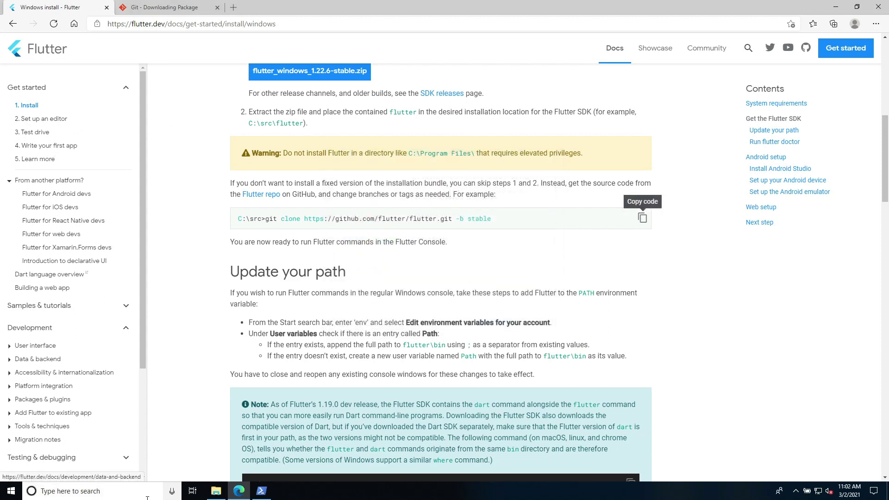
pyautogui.press('super')
pyautogui.write('power')
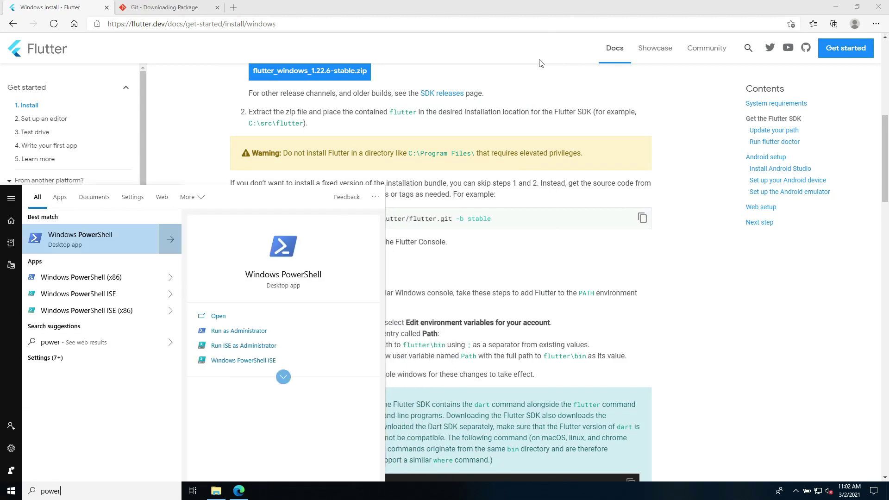
pyautogui.press('Return')
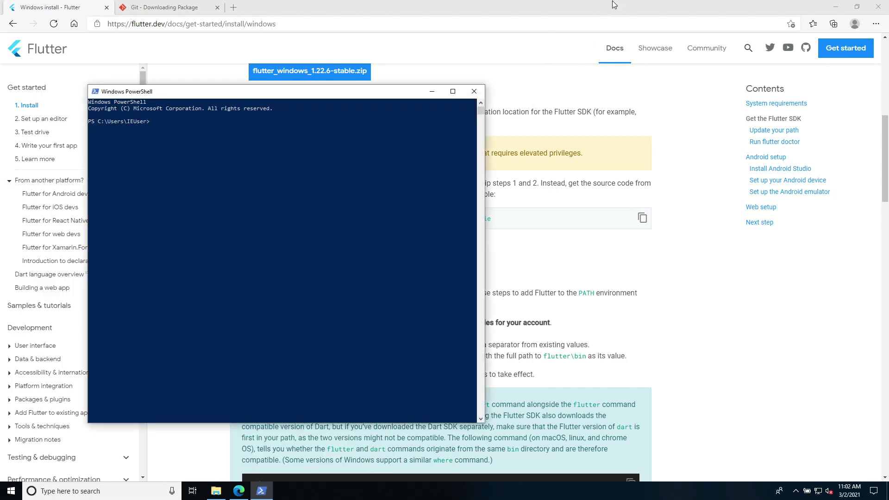
pyautogui.rightClick(266, 206)
pyautogui.press('Return')
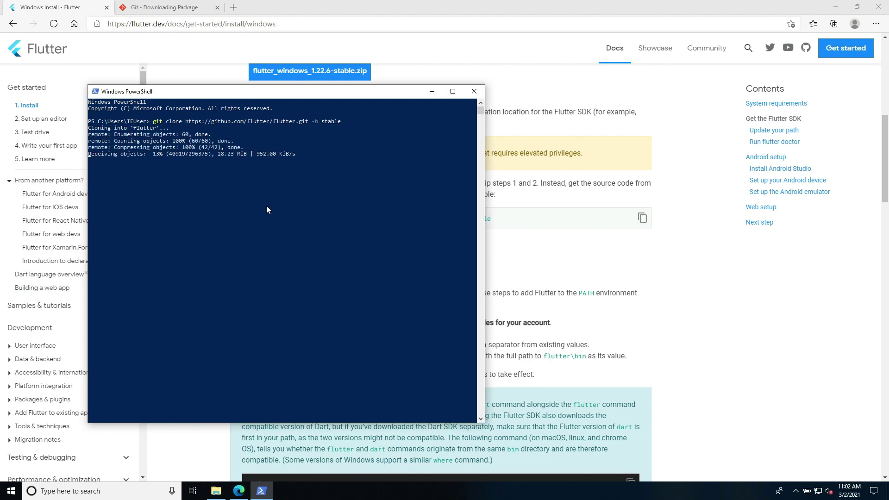
pyautogui.click(431, 91)
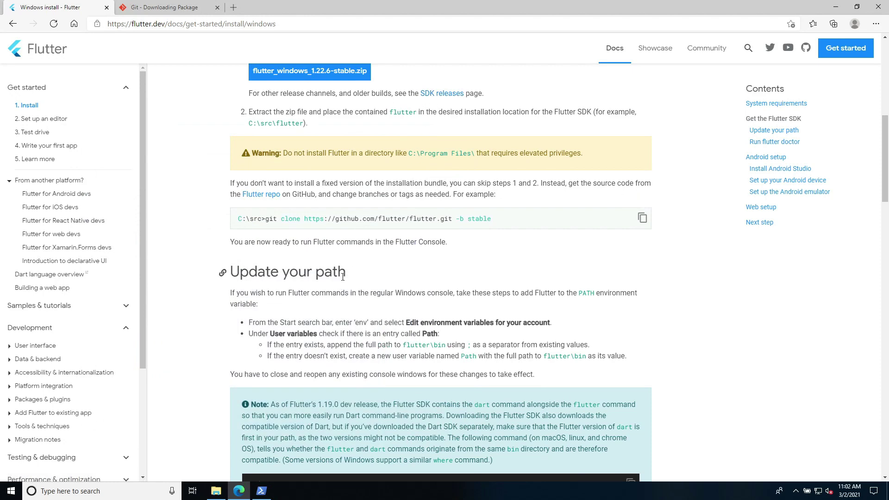
# Step: Search Windows for "env" and open the Environment Variables dialog from the system environment settings
pyautogui.scroll(-3, 342, 277)
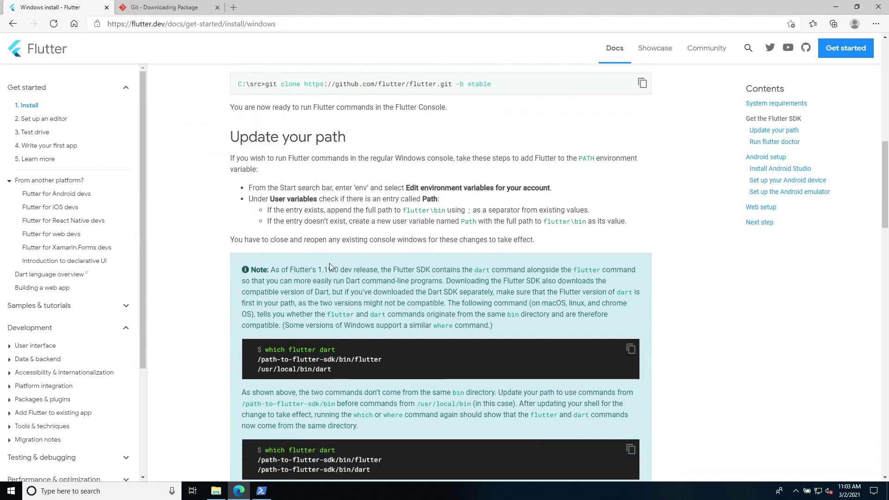
pyautogui.press('super')
pyautogui.write('env')
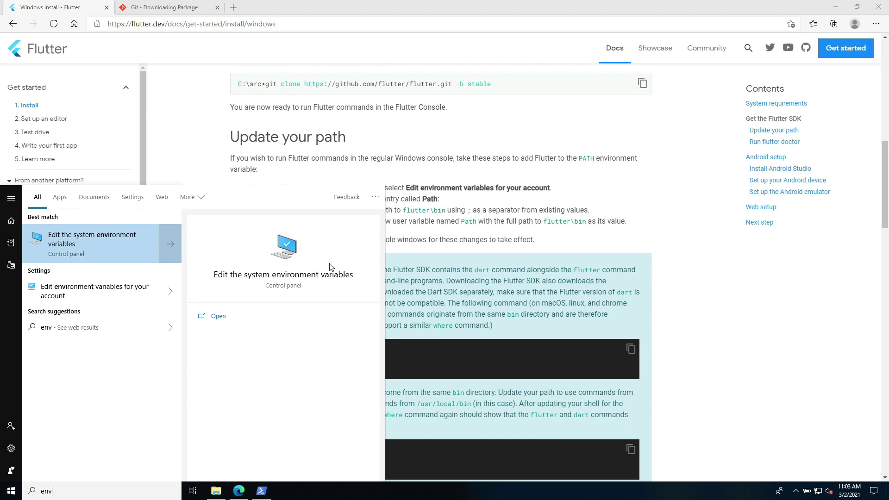
pyautogui.press('Return')
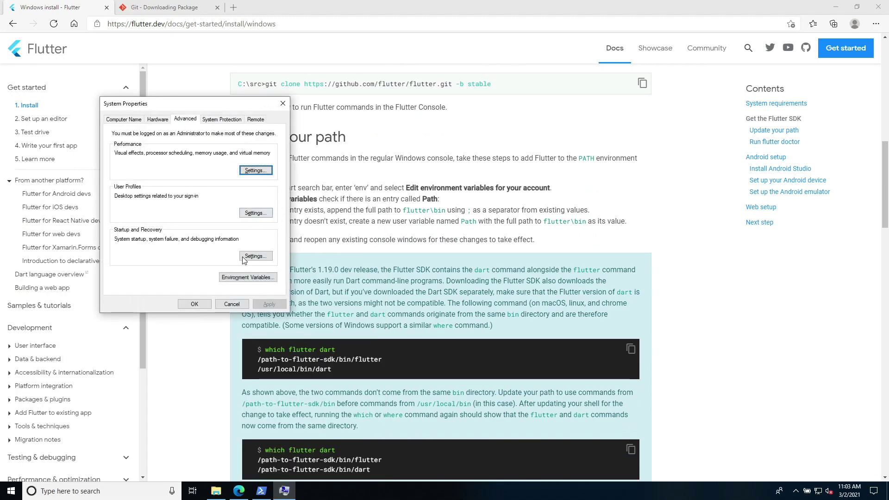
pyautogui.click(248, 277)
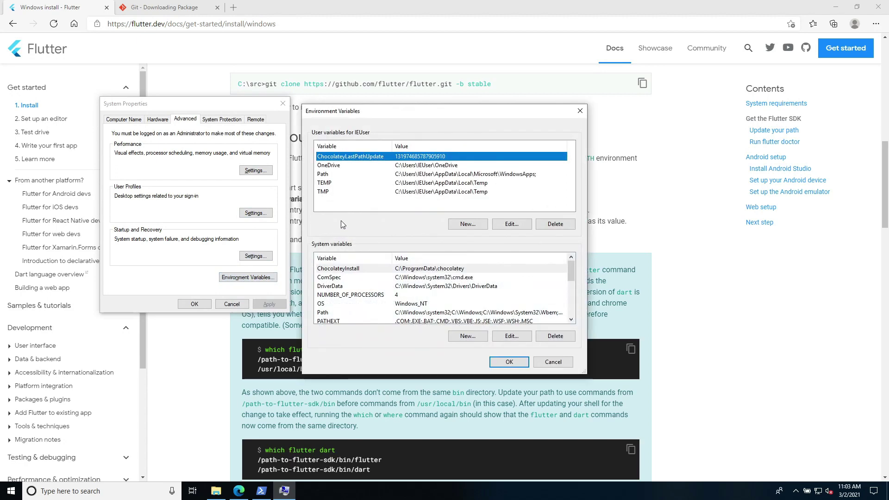
# Step: Add C:\Users\IEUser\flutter as a new entry in the user Path variable, copying the base folder from the PowerShell prompt
pyautogui.click(323, 175)
pyautogui.click(520, 224)
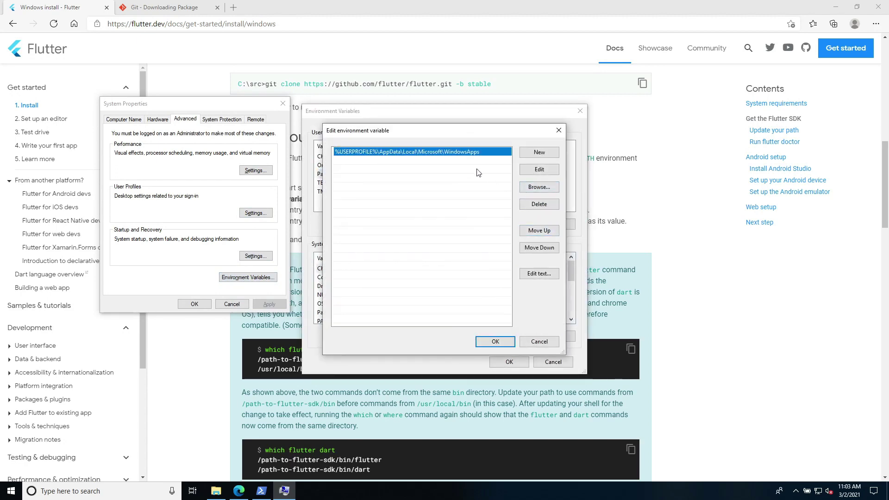
pyautogui.click(533, 159)
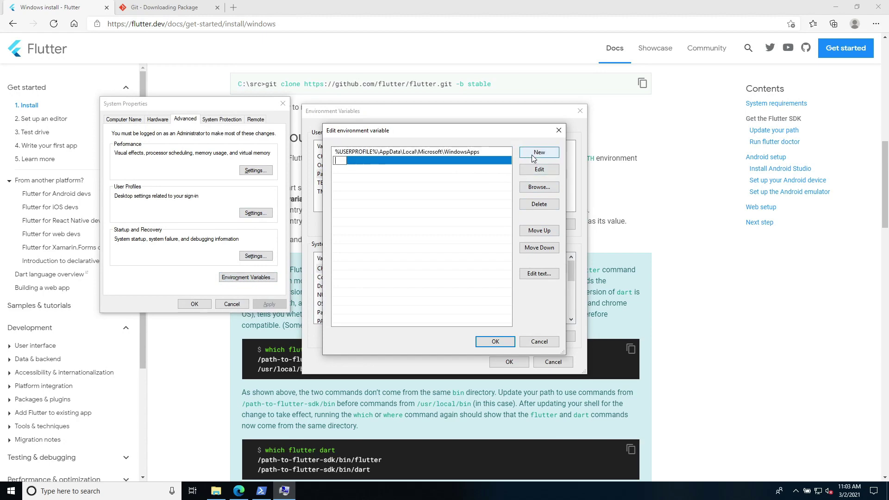
pyautogui.click(262, 493)
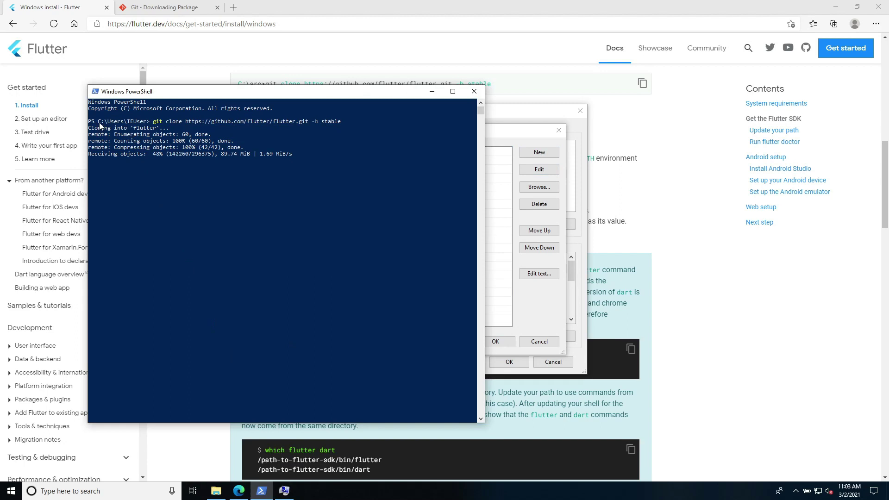
pyautogui.moveTo(97, 121); pyautogui.dragTo(145, 125)
pyautogui.click(501, 179)
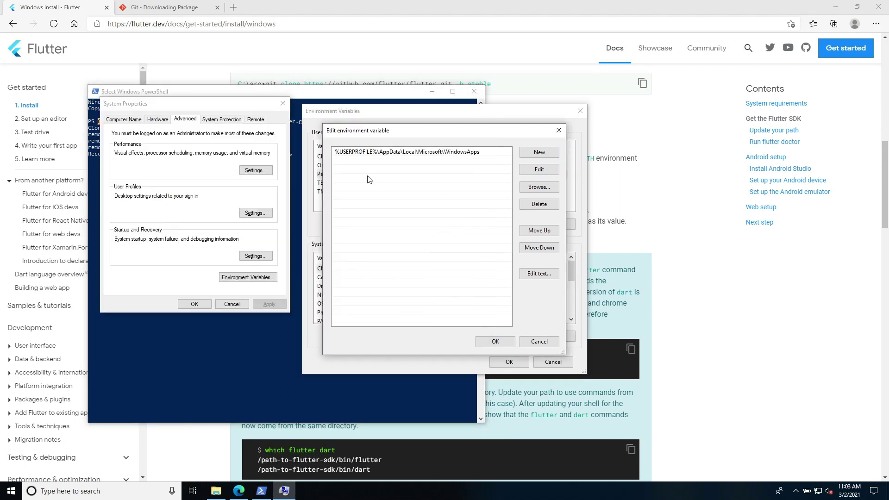
pyautogui.doubleClick(491, 178)
pyautogui.rightClick(343, 161)
pyautogui.click(365, 203)
pyautogui.write('\\flutter')
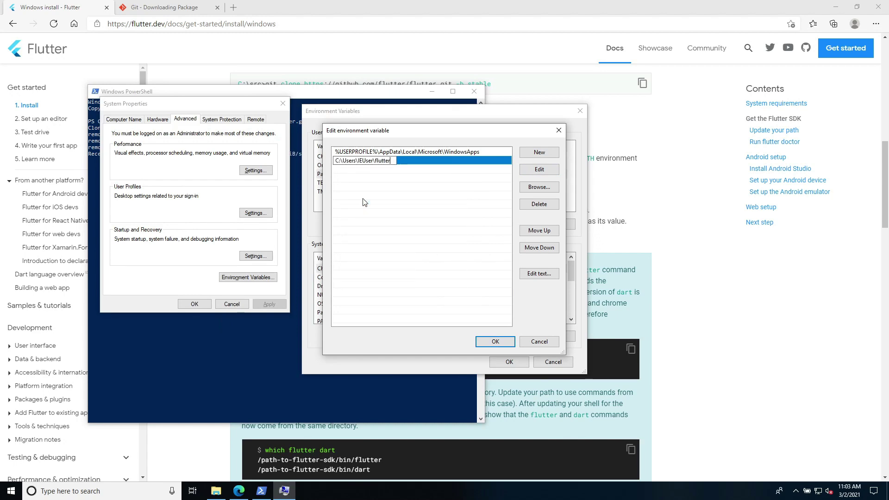
pyautogui.press('Return')
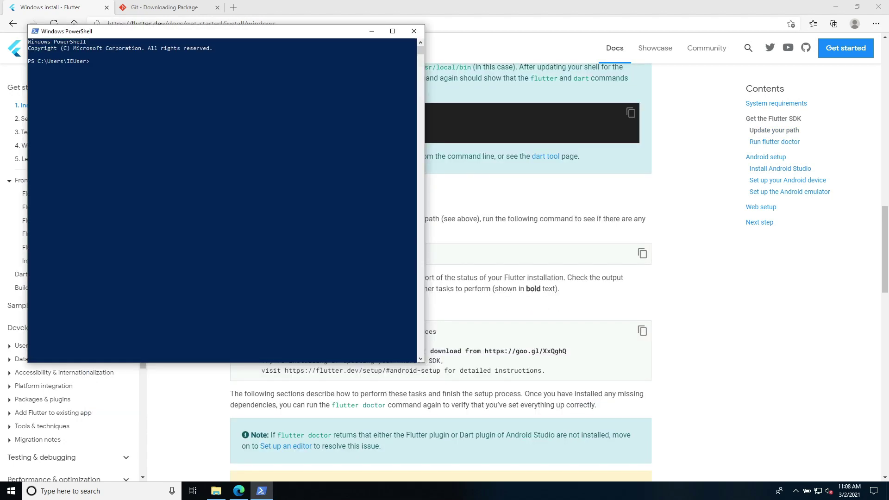
# Step: Run the flutter command in PowerShell to test whether it is found through the path
pyautogui.write('flutter')
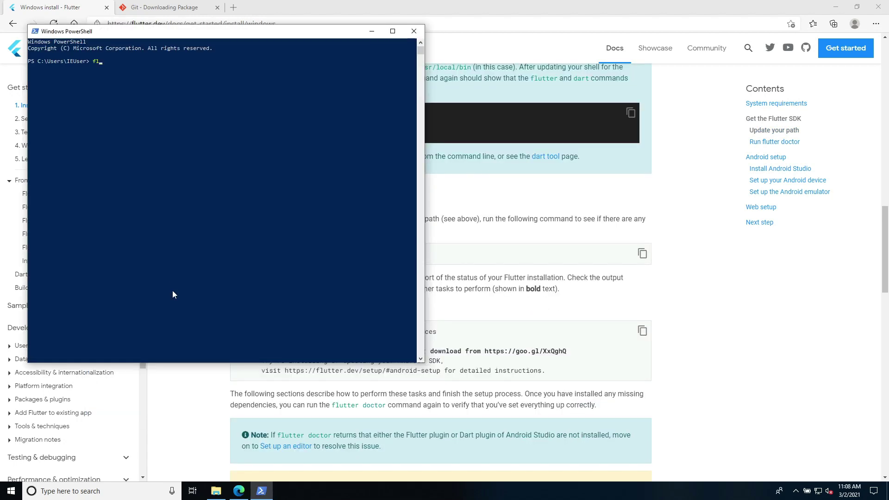
pyautogui.press('Return')
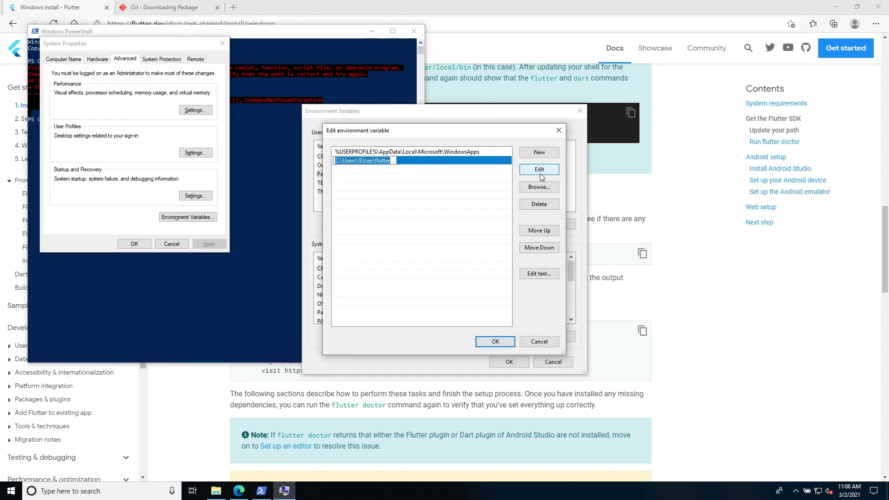
# Step: Change the flutter entry in the user Path variable to C:\Users\IEUser\flutter\bin and accept the edit
pyautogui.click(539, 172)
pyautogui.press('End')
pyautogui.write('bin')
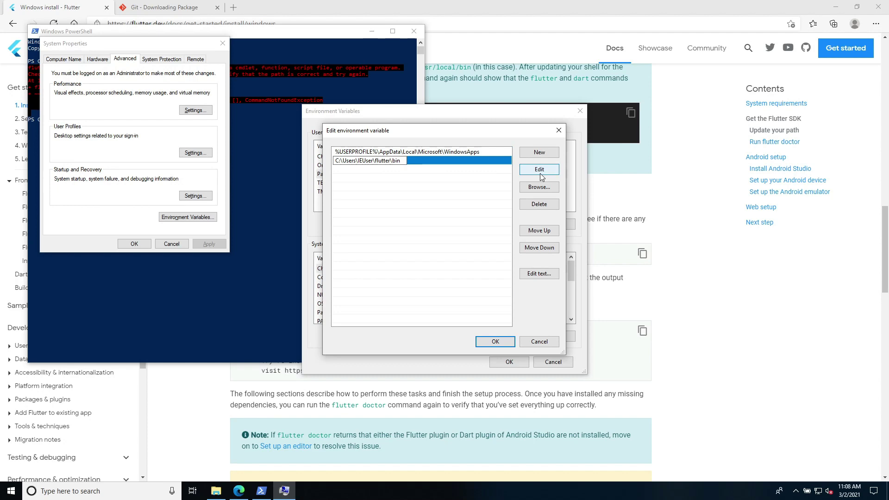
pyautogui.press('Return')
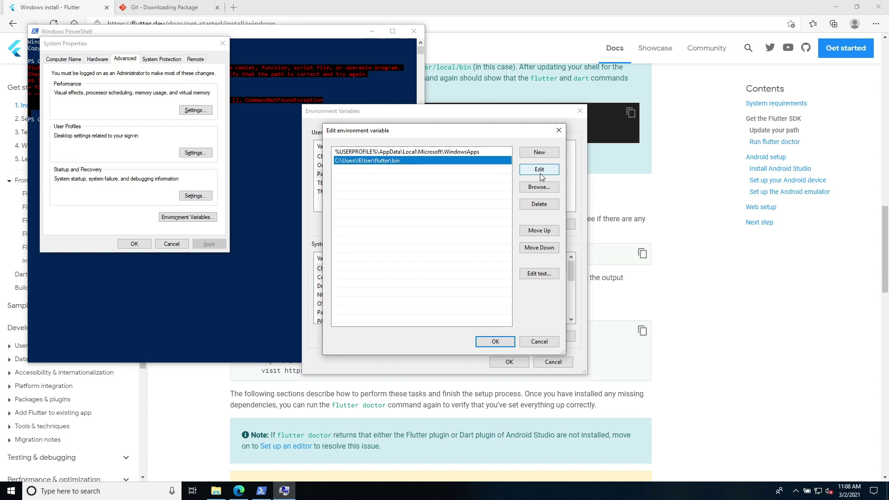
pyautogui.click(495, 343)
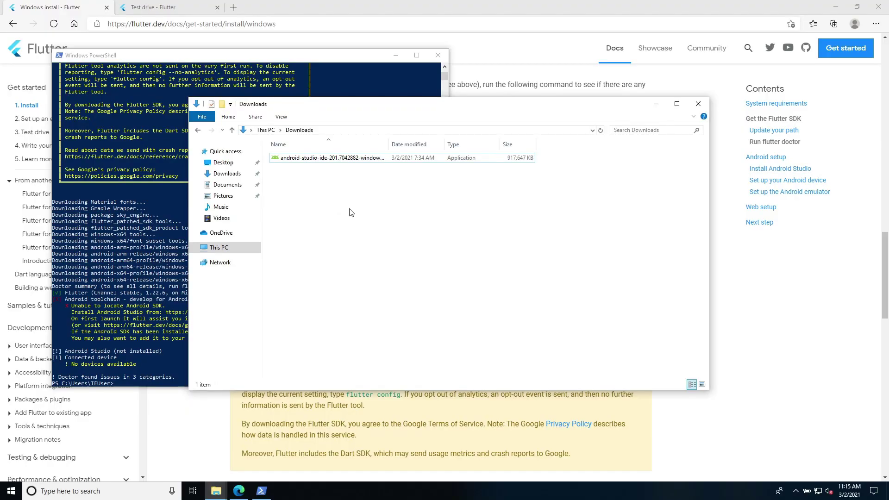
# Step: Launch the Android Studio installer from Downloads, allow it to run, and exclude the Android Virtual Device component
pyautogui.doubleClick(312, 158)
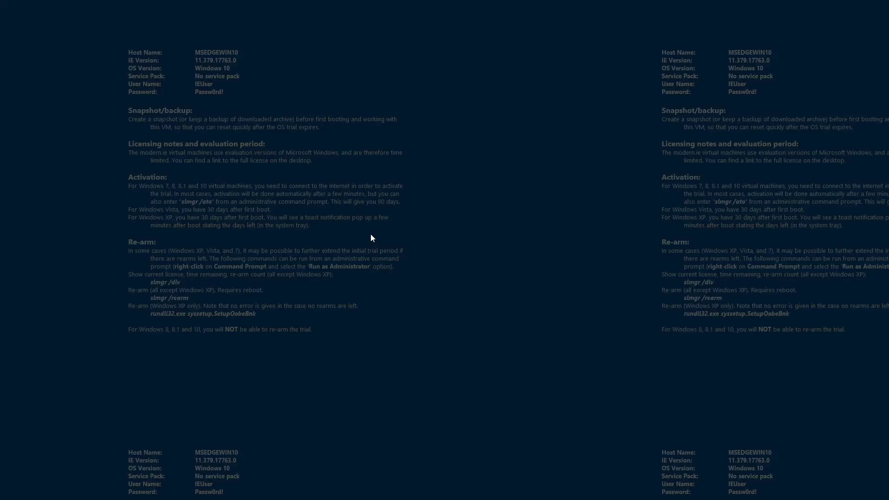
pyautogui.click(401, 312)
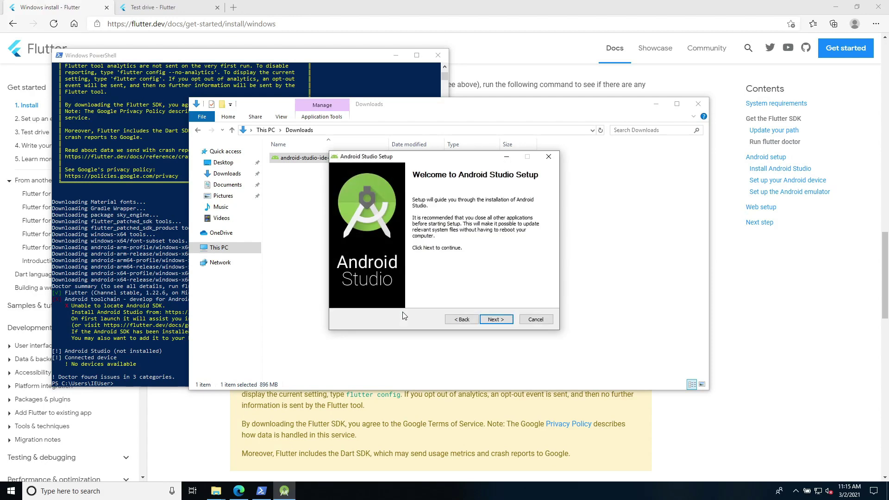
pyautogui.click(496, 319)
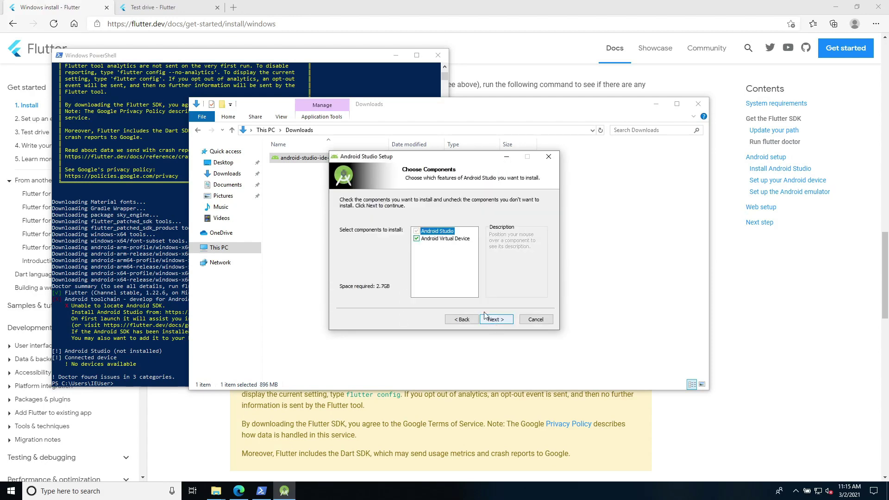
pyautogui.click(416, 238)
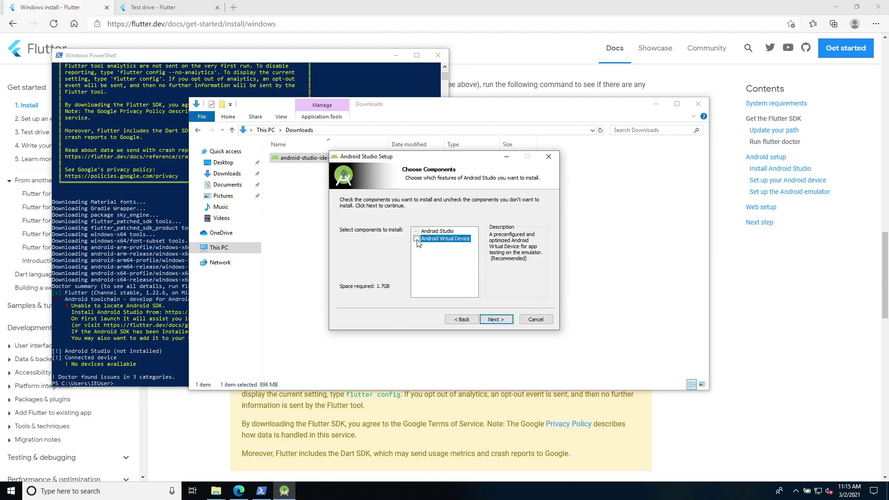
# Step: Install Android Studio with the default location and the Android Studio Start Menu folder, and finish the installer
pyautogui.click(495, 319)
pyautogui.click(497, 319)
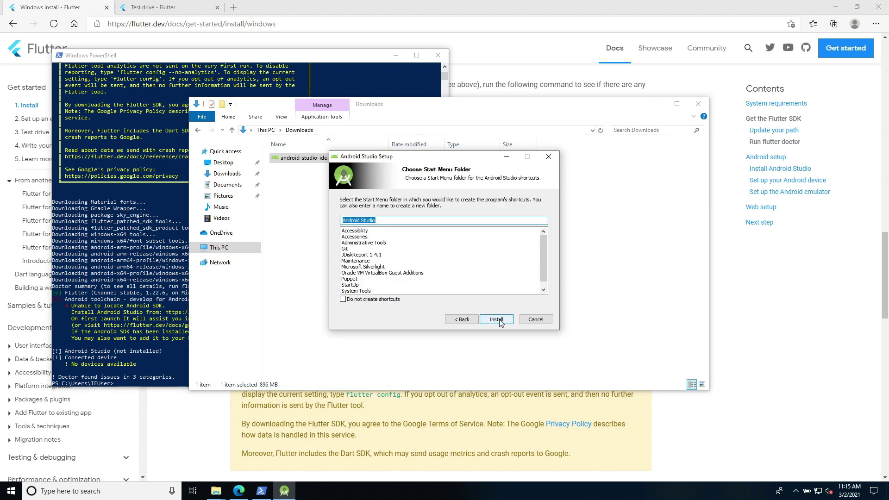
pyautogui.click(496, 320)
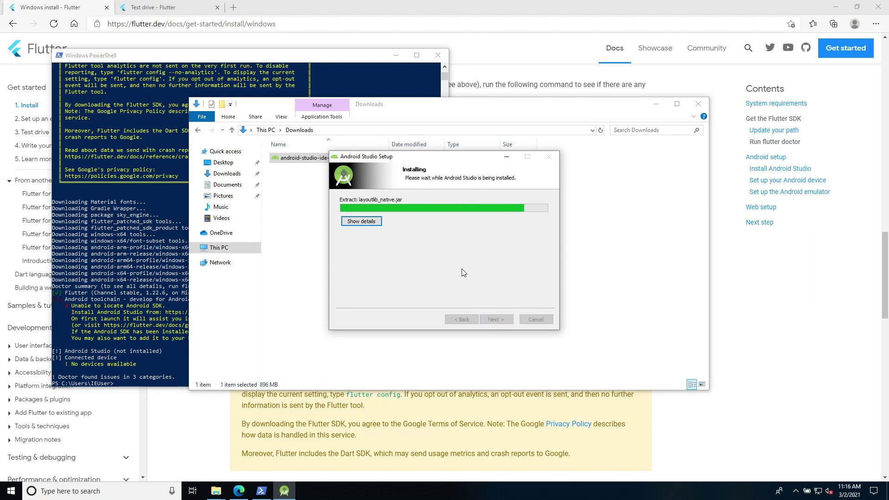
pyautogui.click(496, 320)
pyautogui.click(495, 320)
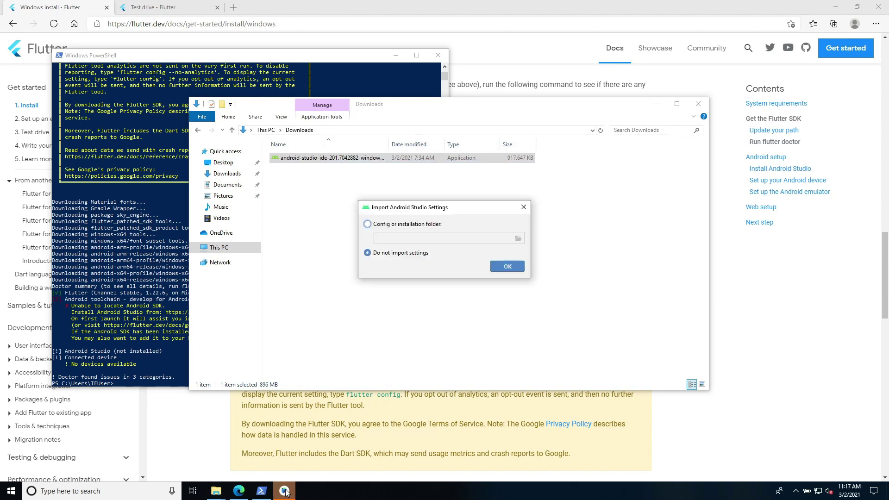
# Step: Start Android Studio without importing settings, agree to send usage statistics, and choose the Custom install type
pyautogui.click(496, 265)
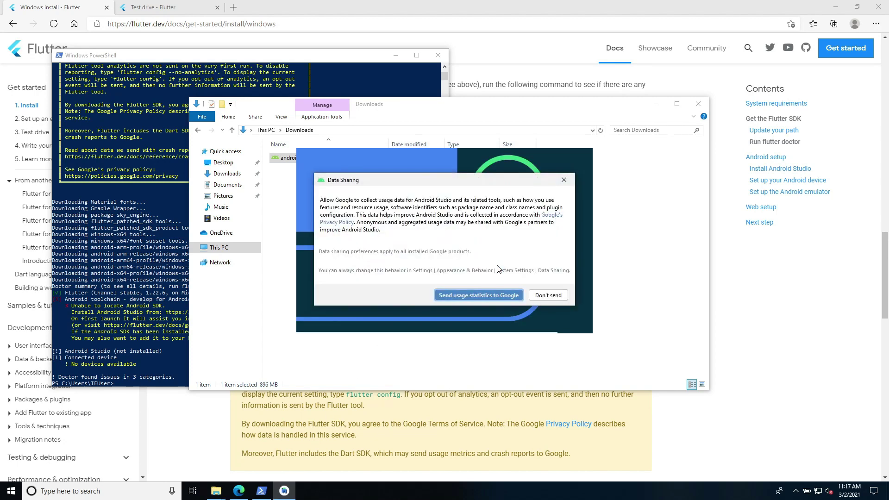
pyautogui.click(490, 294)
pyautogui.click(514, 373)
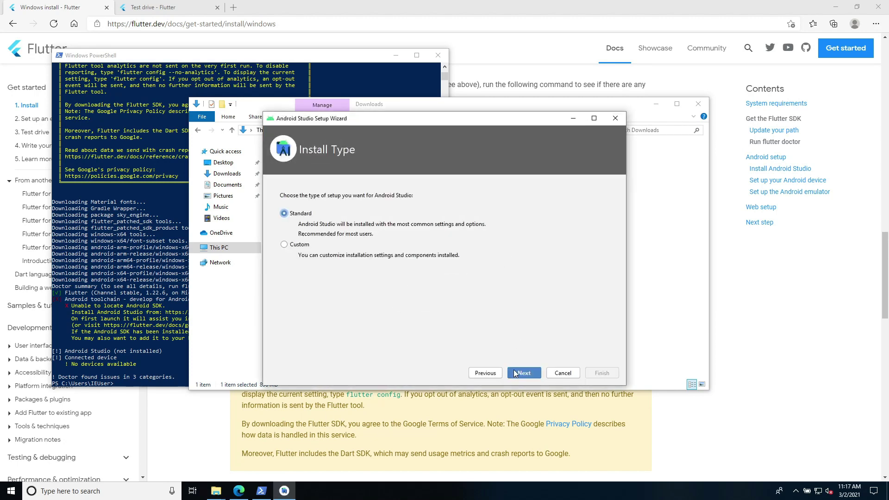
pyautogui.click(312, 251)
pyautogui.click(523, 373)
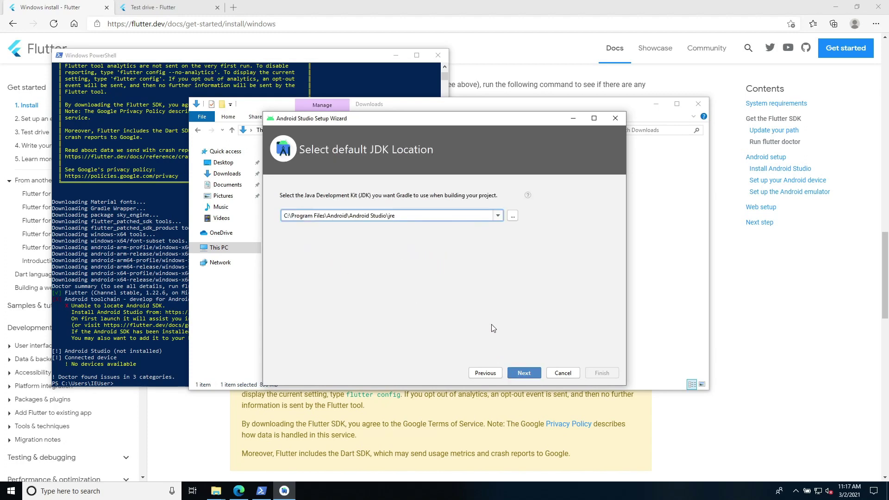
# Step: Complete the setup wizard with the bundled JDK location, the Darcula theme, and the Android SDK, HAXM and Android Virtual Device components
pyautogui.click(525, 373)
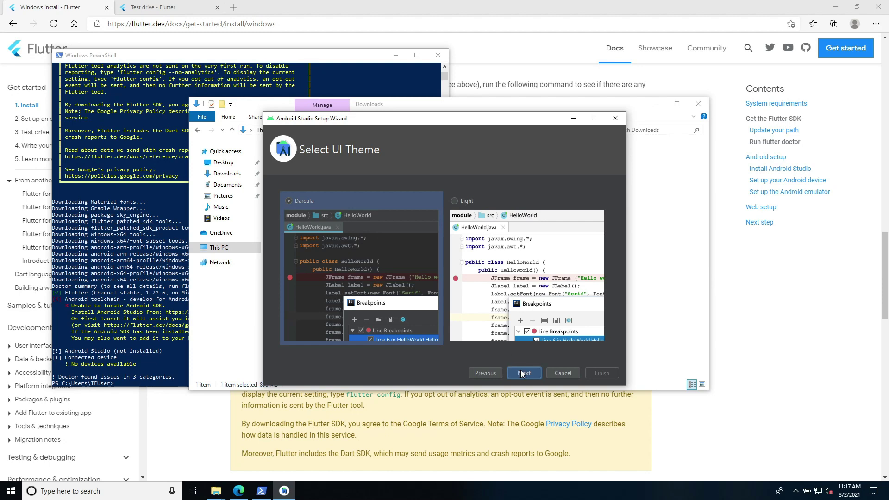
pyautogui.click(522, 373)
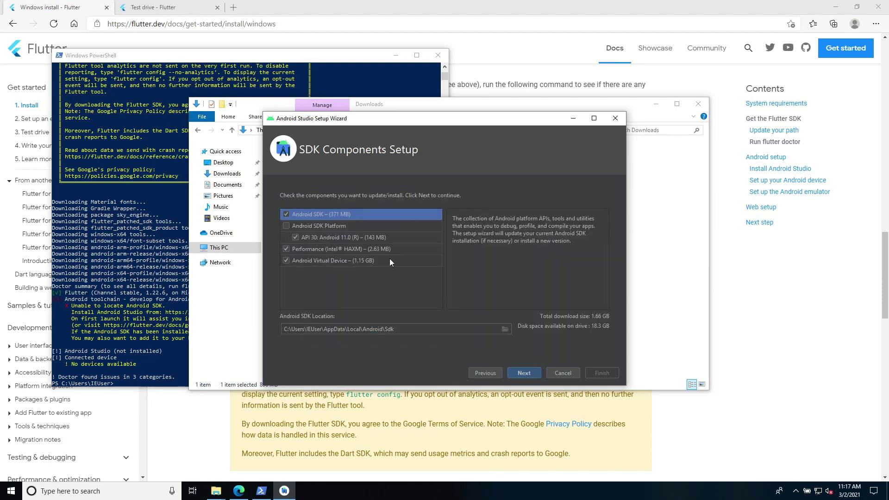
pyautogui.click(520, 373)
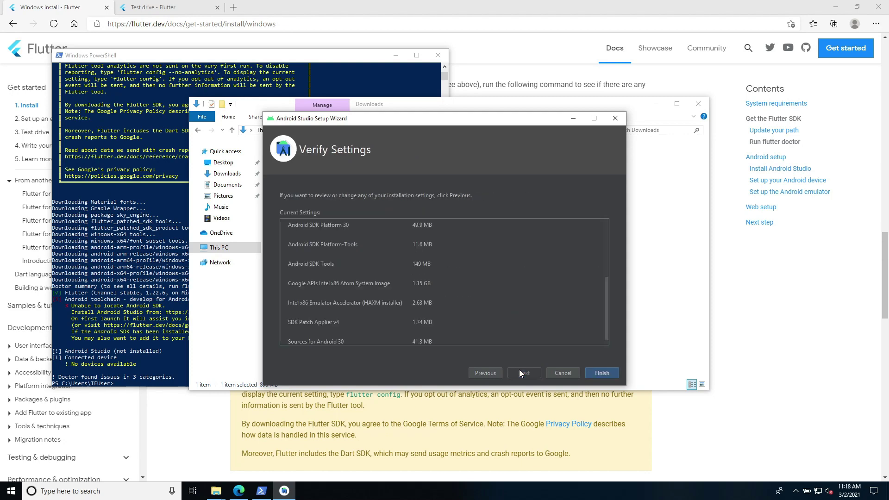
pyautogui.click(596, 373)
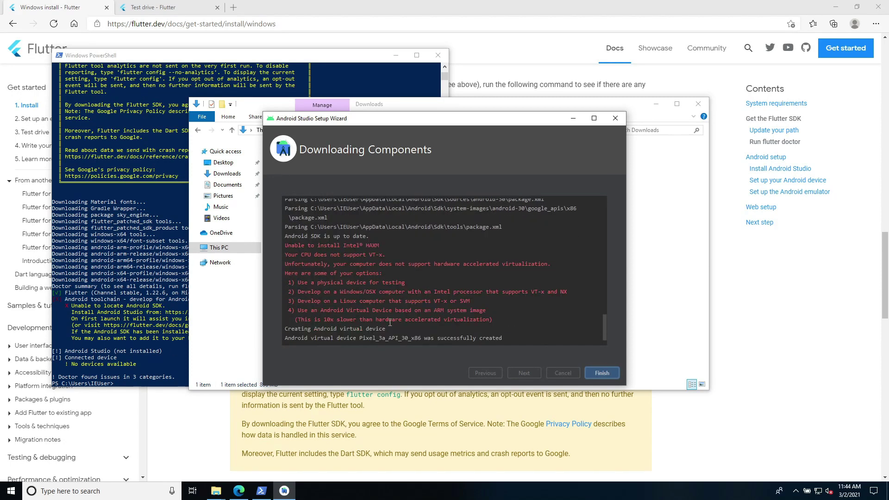
pyautogui.click(600, 374)
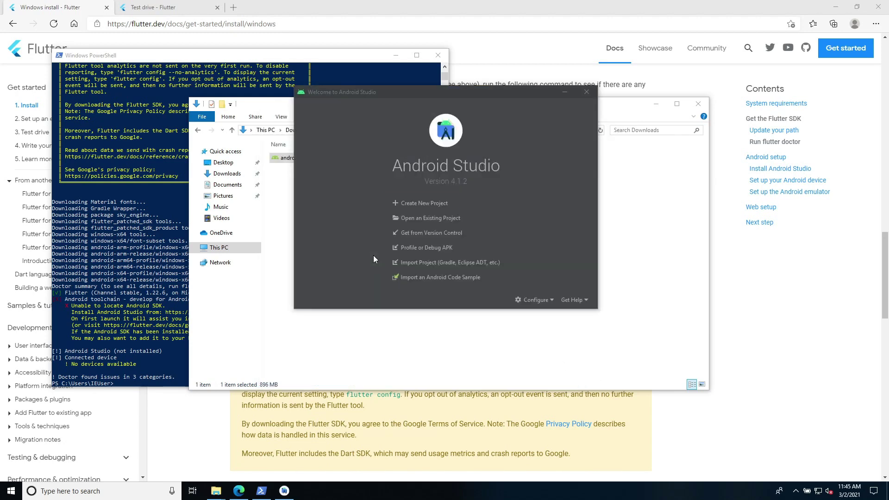
# Step: Install the Flutter plugin from the plugin Marketplace, accepting its prompts
pyautogui.click(536, 299)
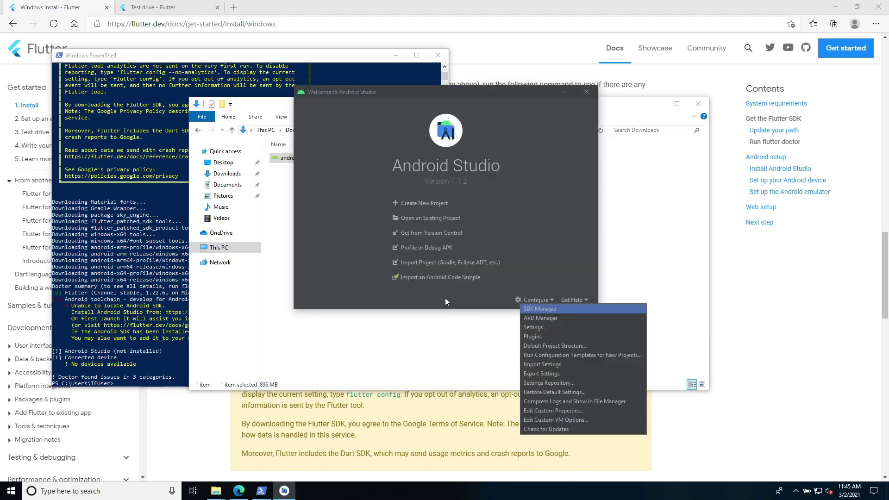
pyautogui.click(534, 340)
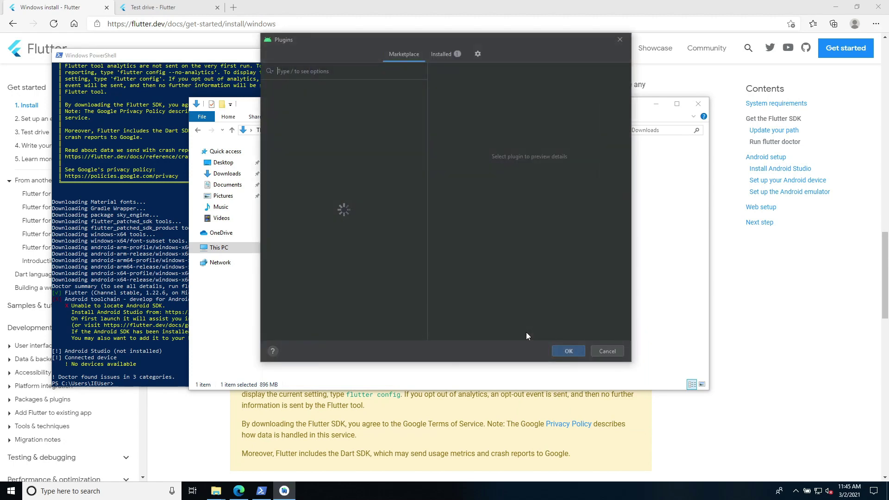
pyautogui.click(398, 266)
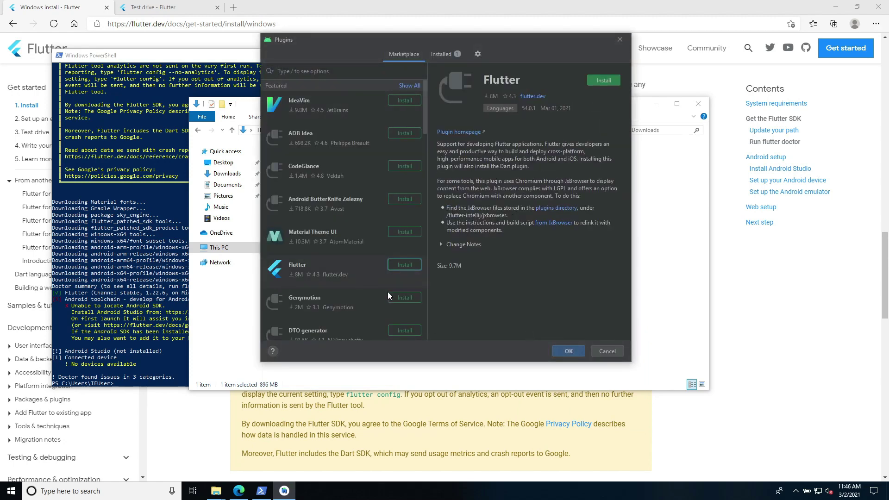
pyautogui.click(429, 223)
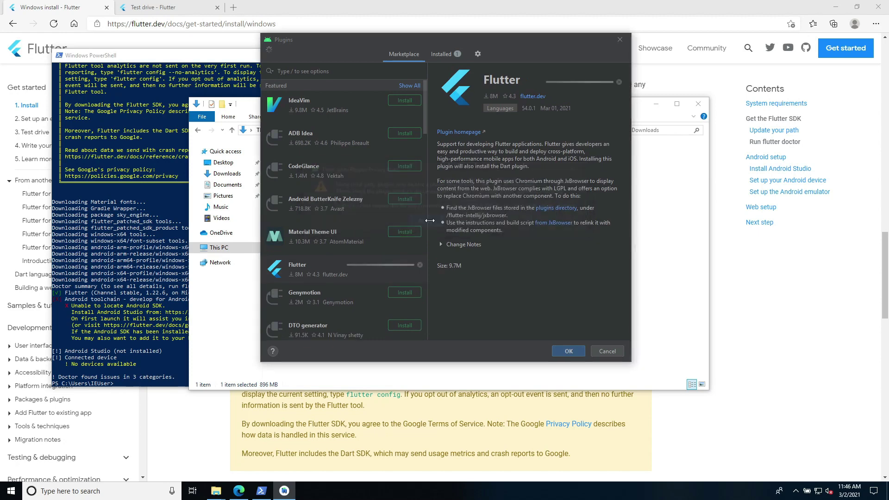
pyautogui.click(424, 226)
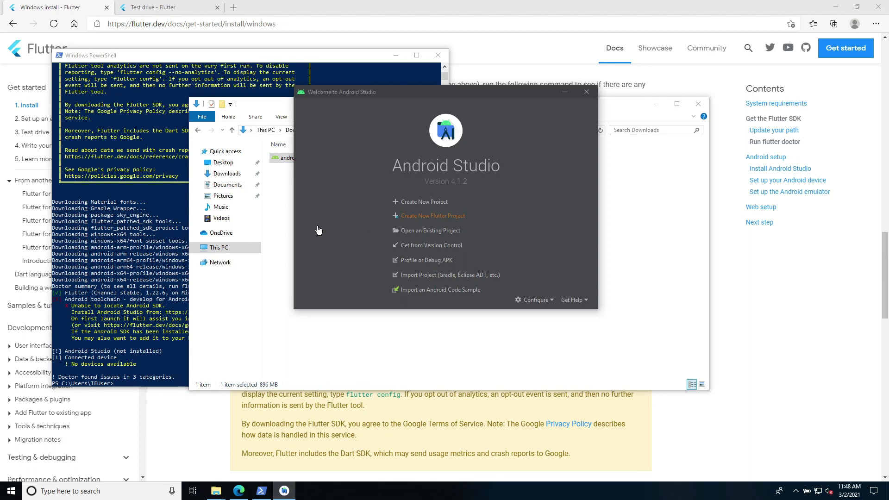
# Step: Create a new Flutter Application project named flutter_app using the SDK path C:\Users\IEUser\flutter, and maximize the project window
pyautogui.doubleClick(316, 198)
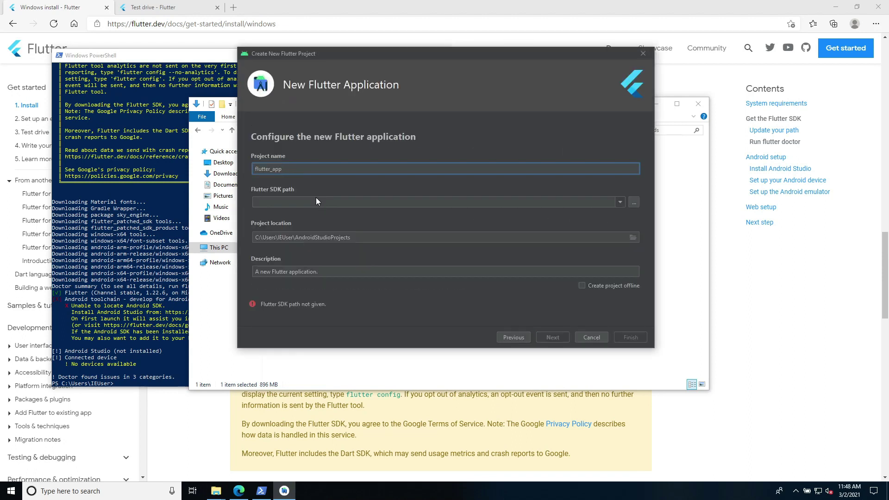
pyautogui.click(332, 202)
pyautogui.click(634, 202)
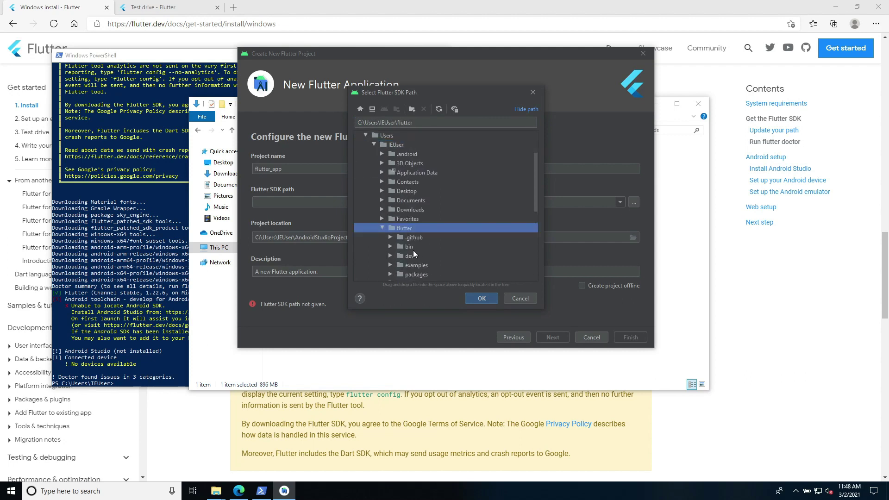
pyautogui.click(481, 298)
pyautogui.click(551, 336)
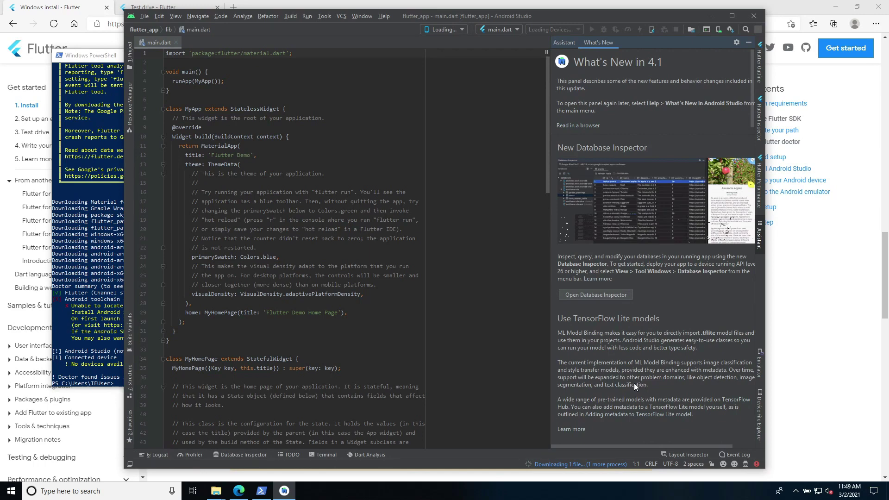
pyautogui.click(731, 16)
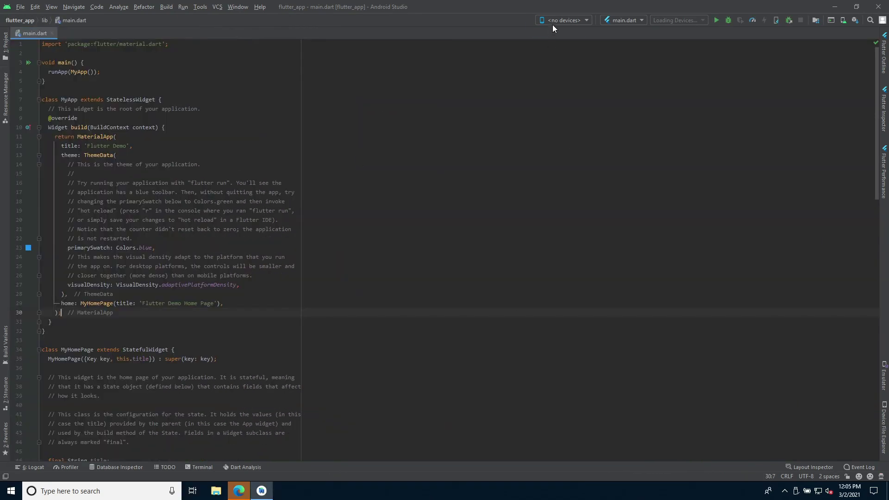
# Step: Run main.dart on the Mi A2 mobile device and examine the build output in the Run console
pyautogui.click(560, 92)
pyautogui.click(716, 19)
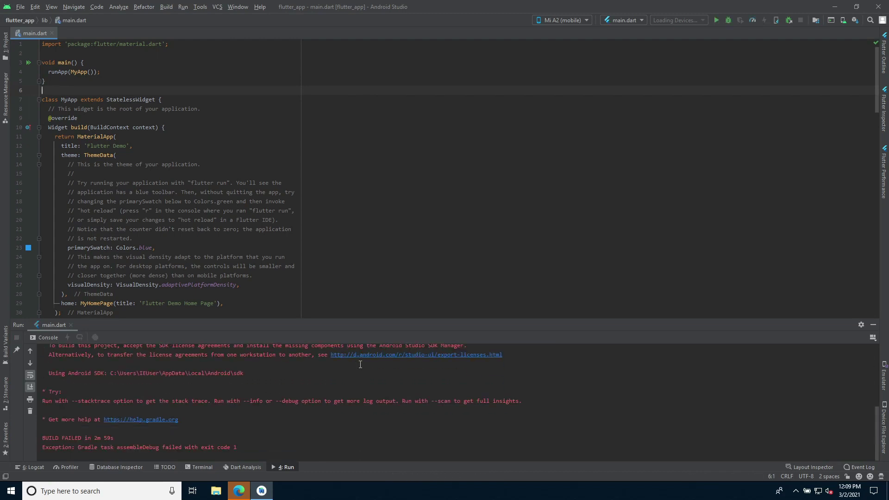
pyautogui.scroll(3, 298, 380)
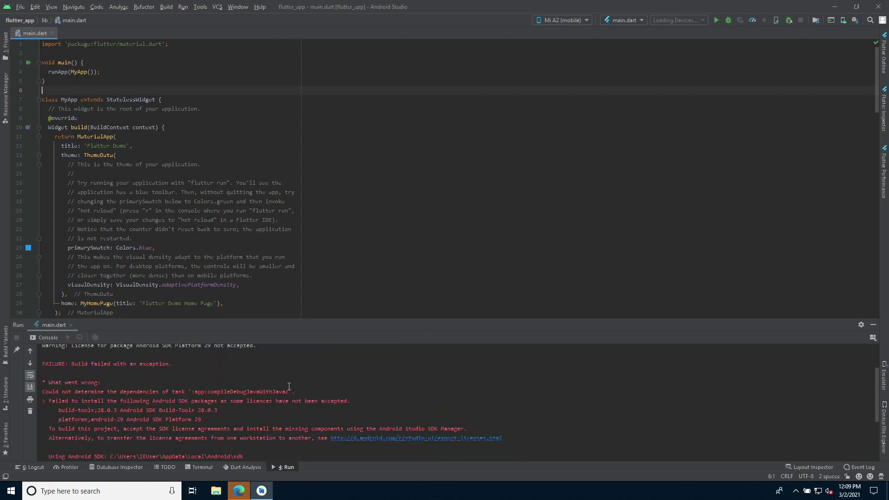
pyautogui.scroll(-2, 288, 386)
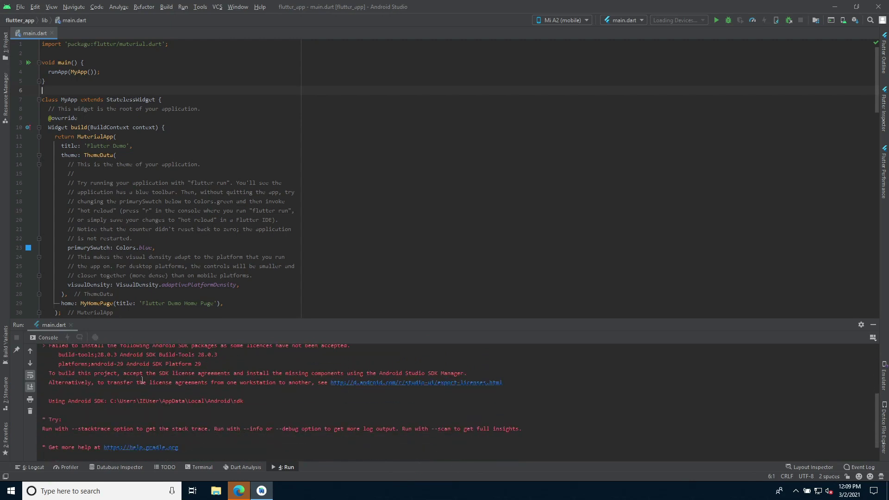
pyautogui.scroll(-1, 214, 378)
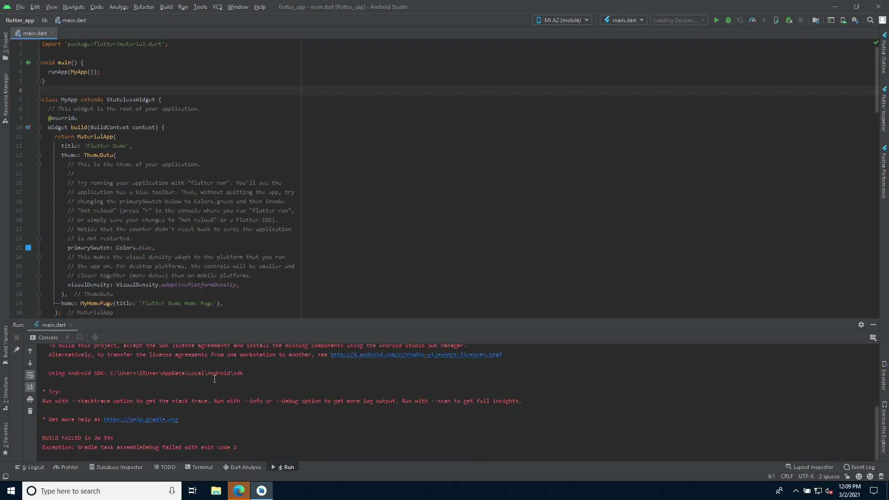
pyautogui.scroll(1, 215, 379)
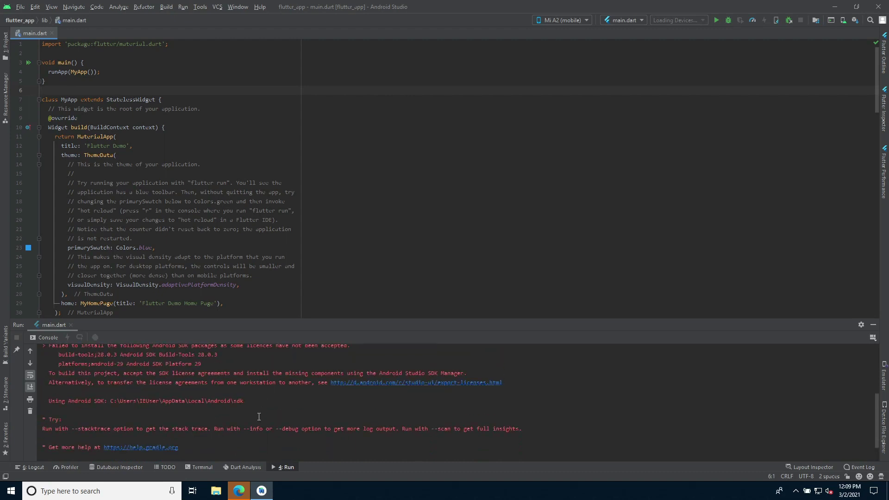
pyautogui.scroll(-2, 259, 416)
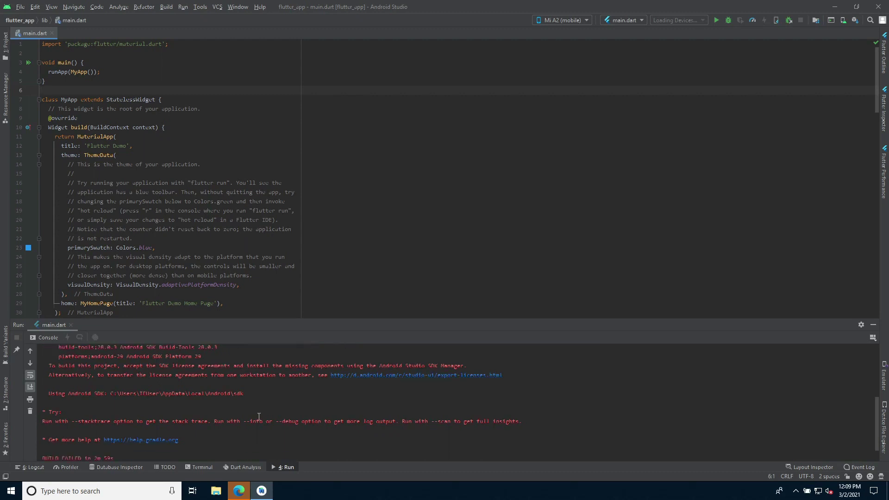
# Step: Run flutter doctor in the project's Terminal to check the installation
pyautogui.click(199, 466)
pyautogui.write('flutter doctor')
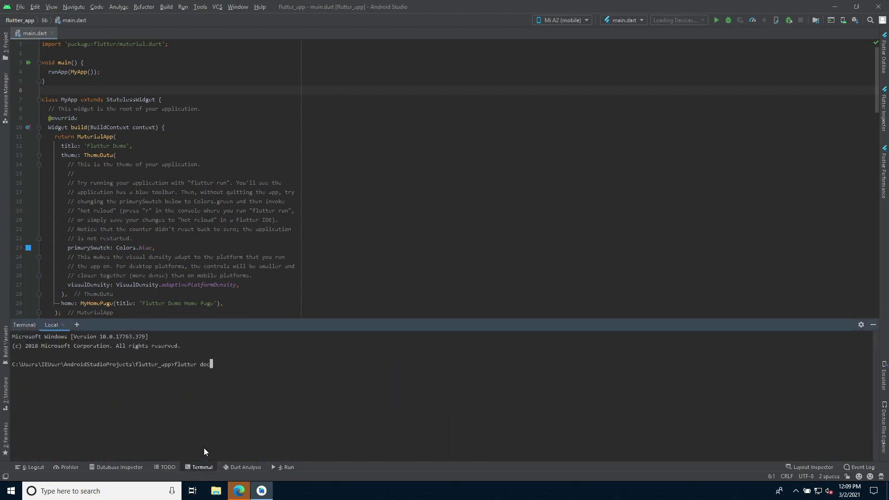
pyautogui.press('Return')
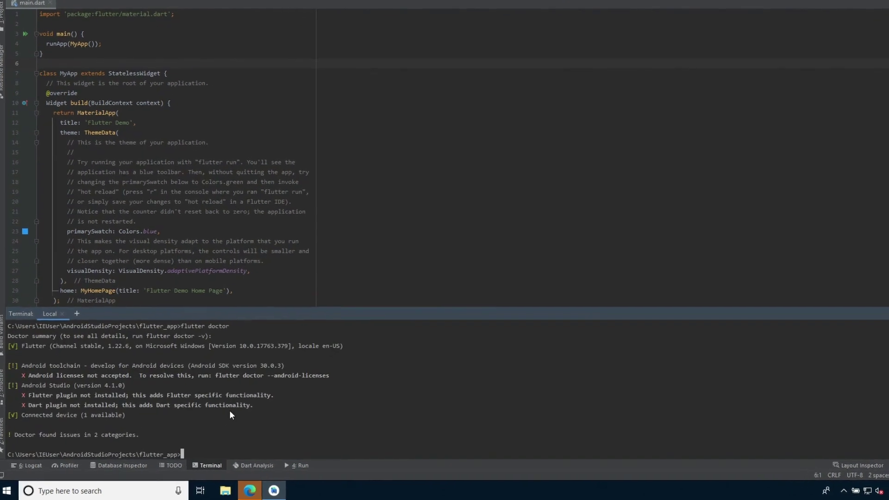
# Step: Copy the suggested command flutter doctor --android-licenses from the doctor output and run it in the Terminal
pyautogui.doubleClick(240, 365)
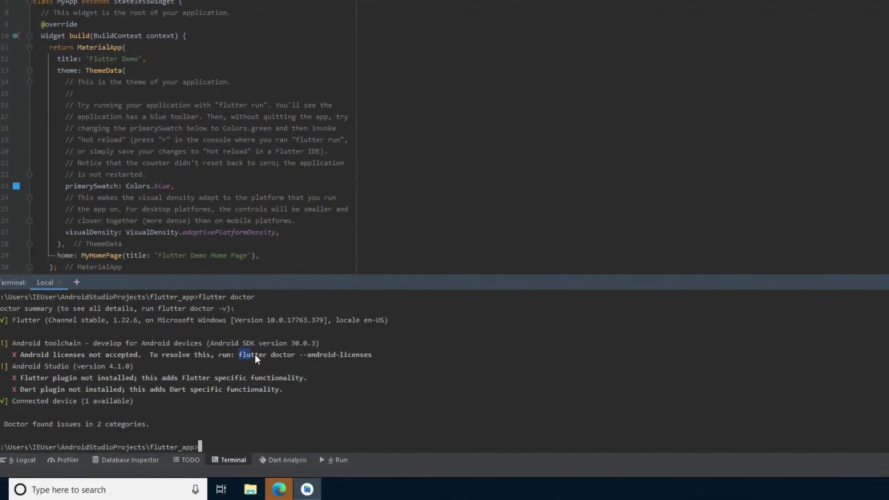
pyautogui.moveTo(307, 348); pyautogui.dragTo(390, 344)
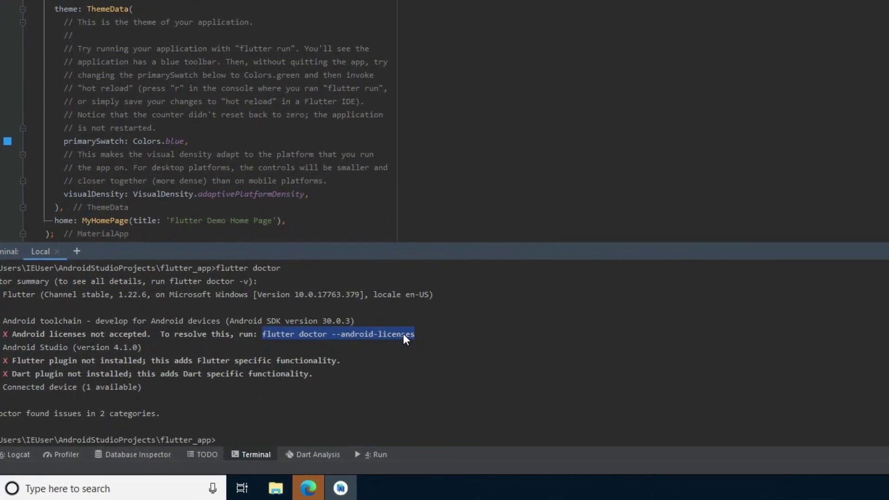
pyautogui.rightClick(292, 437)
pyautogui.click(335, 404)
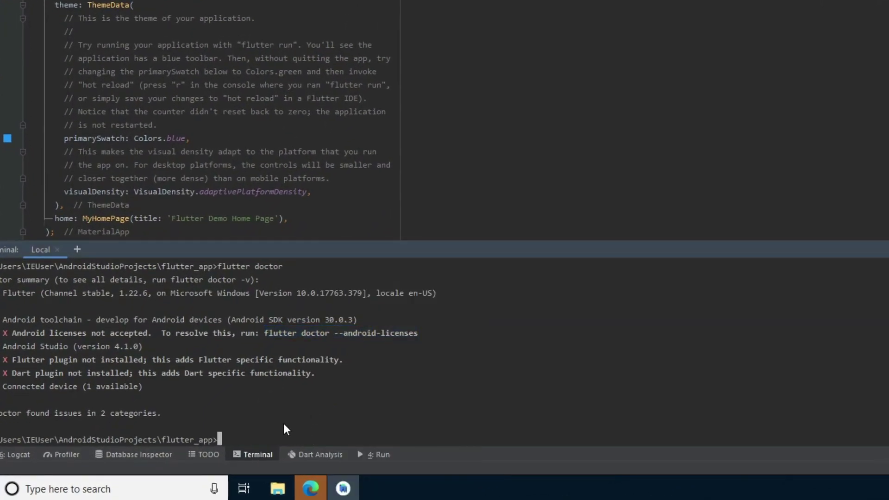
pyautogui.hotkey('ctrl', 'v')
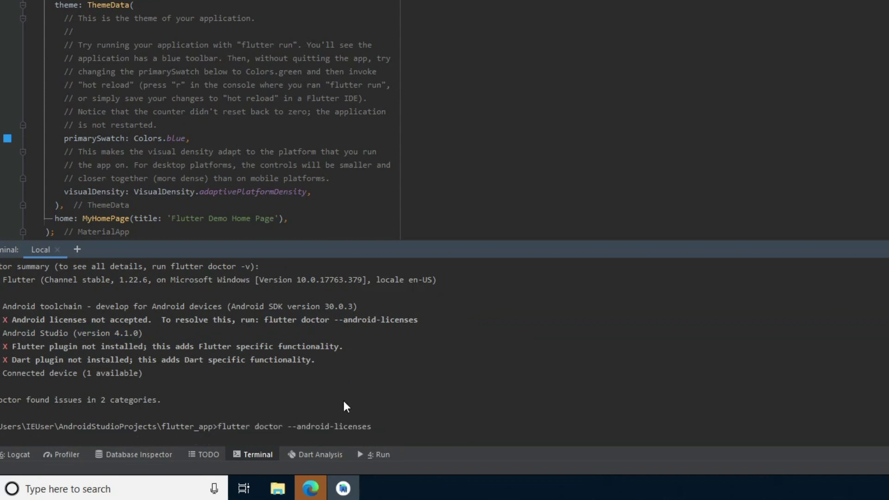
pyautogui.press('Return')
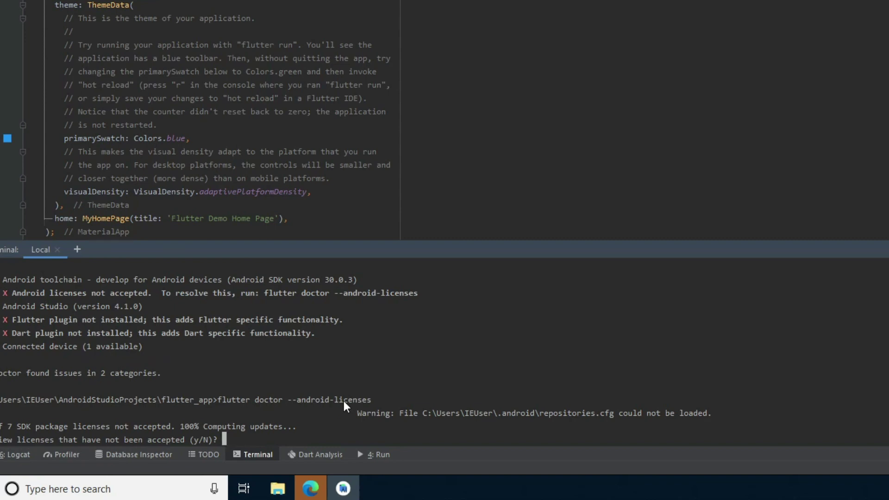
# Step: Agree to review the unaccepted Android SDK package licenses and accept every one of them with y
pyautogui.write('y')
pyautogui.press('Return')
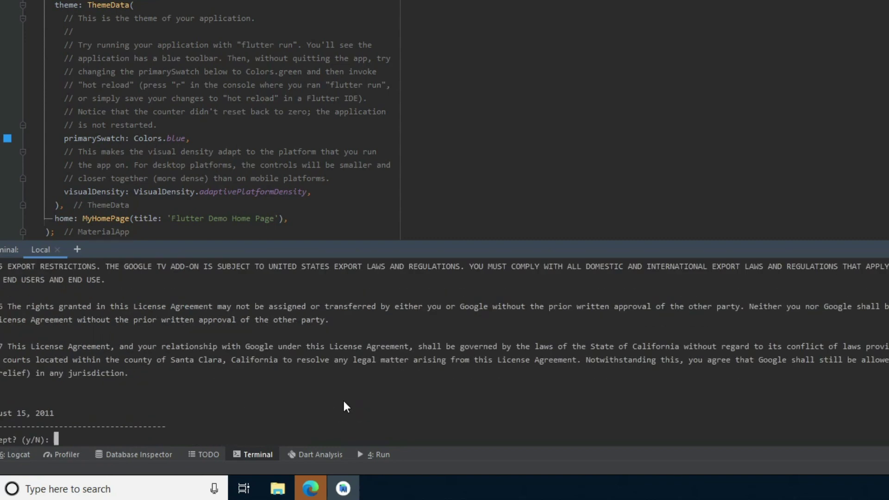
pyautogui.write('y')
pyautogui.press('Return')
pyautogui.write('y')
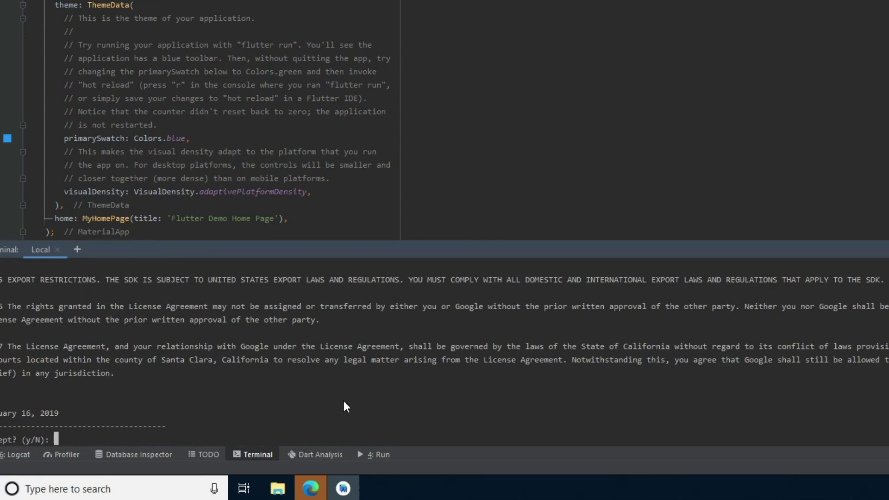
pyautogui.press('Return')
pyautogui.write('y')
pyautogui.press('Return')
pyautogui.write('y')
pyautogui.press('Return')
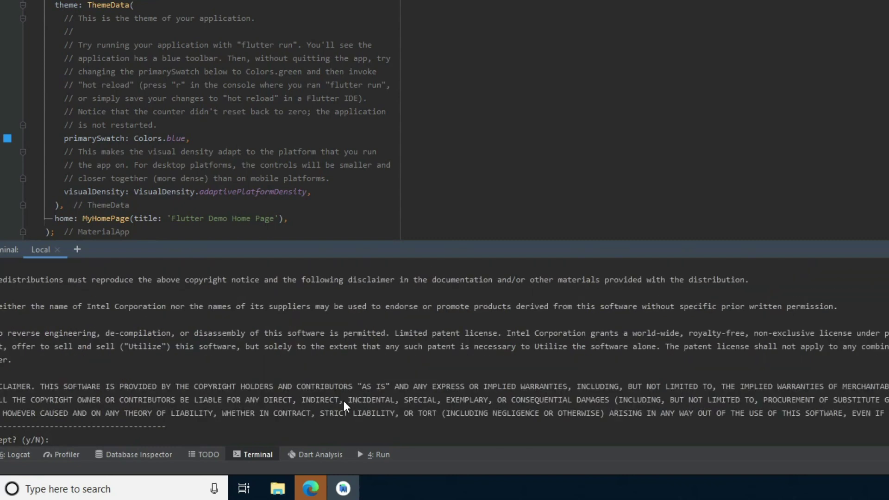
pyautogui.write('y')
pyautogui.press('Return')
pyautogui.write('y')
pyautogui.press('Return')
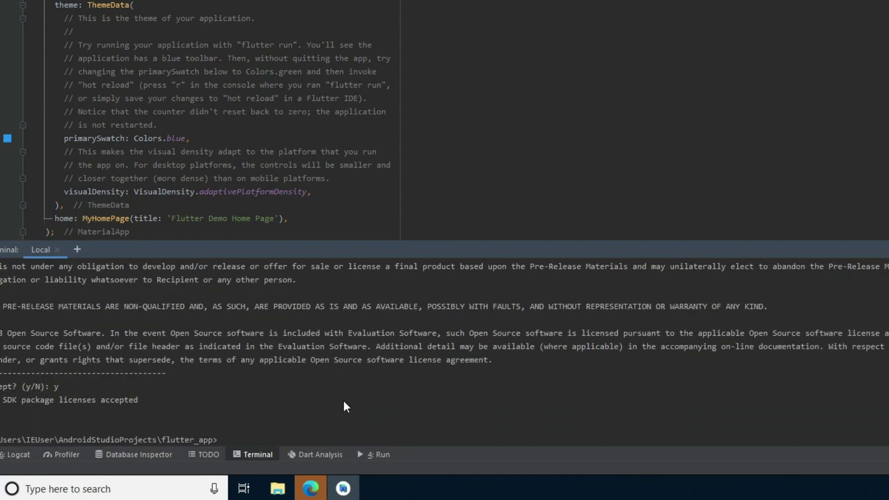
# Step: Recheck the installation with flutter doctor in the Terminal, and run main.dart on the Mi A2 mobile device
pyautogui.press('Up')
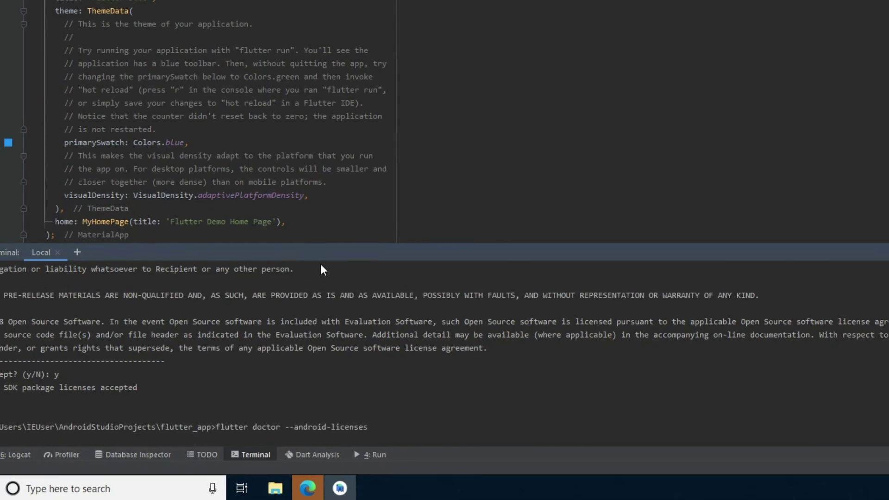
pyautogui.press('Return')
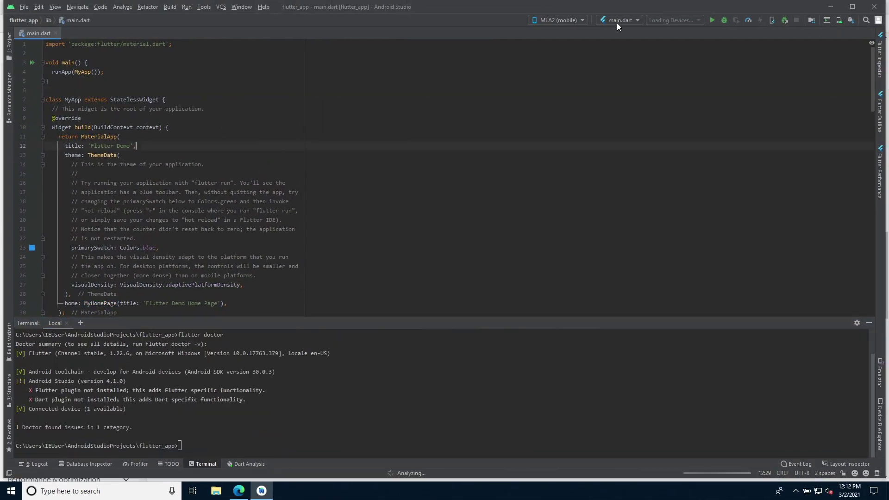
pyautogui.hotkey('shift', 'F10')
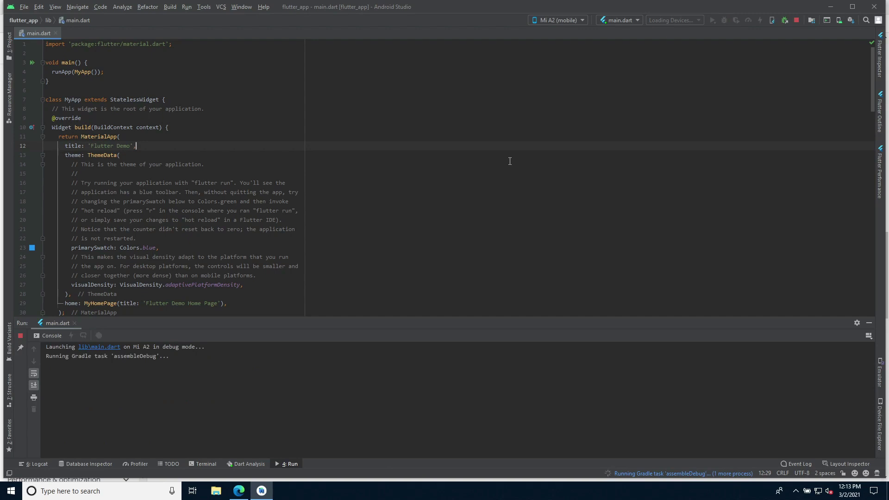